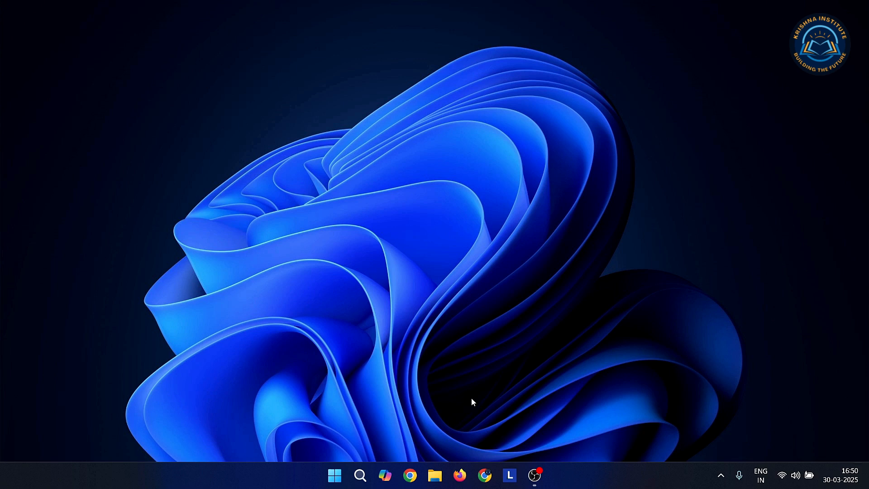
# - Open Chrome and load the wordpress.org home page
pyautogui.click(485, 478)
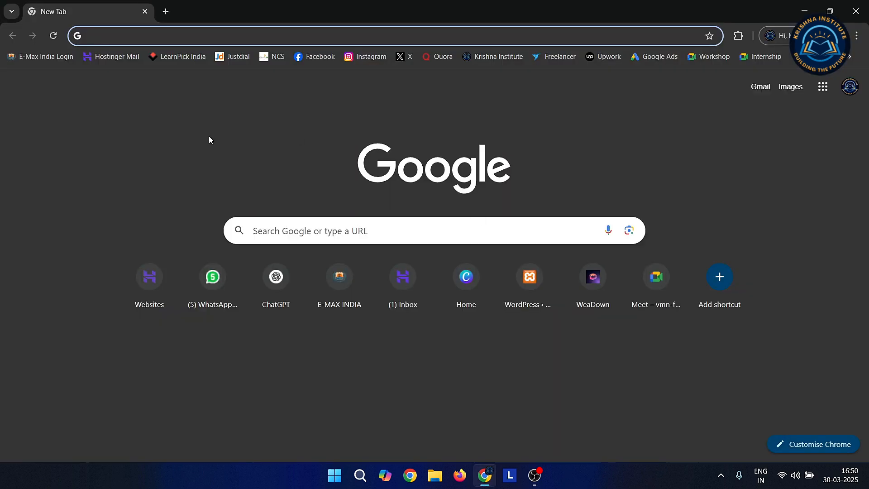
pyautogui.write('w')
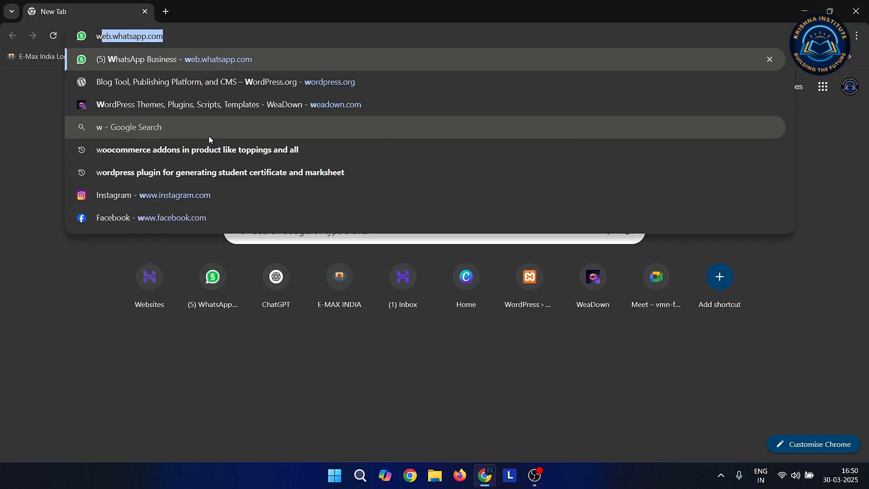
pyautogui.write('ordpres')
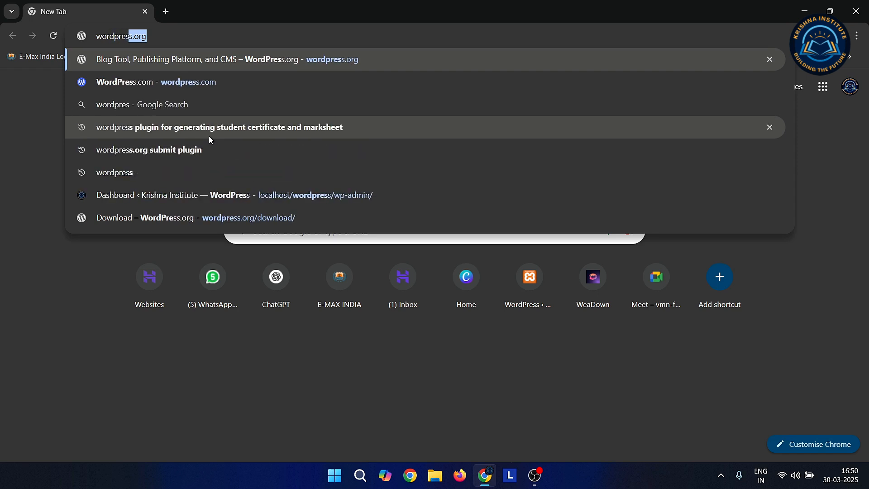
pyautogui.write('s.org')
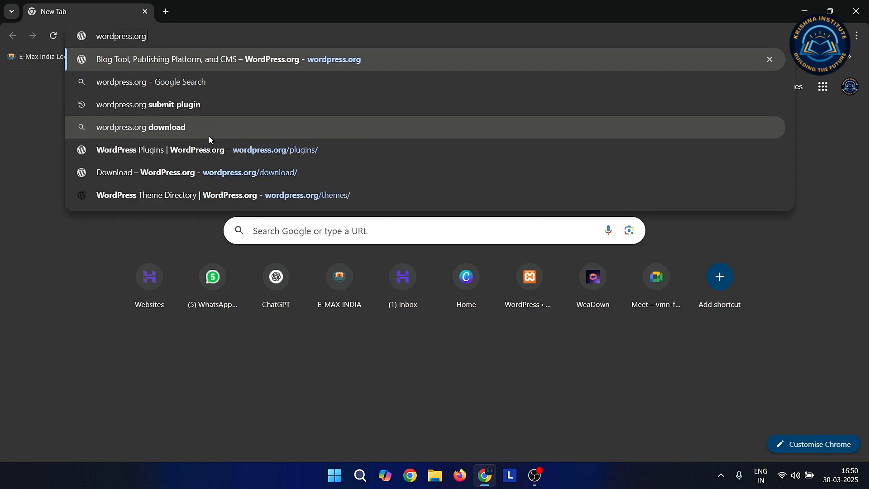
pyautogui.press('Return')
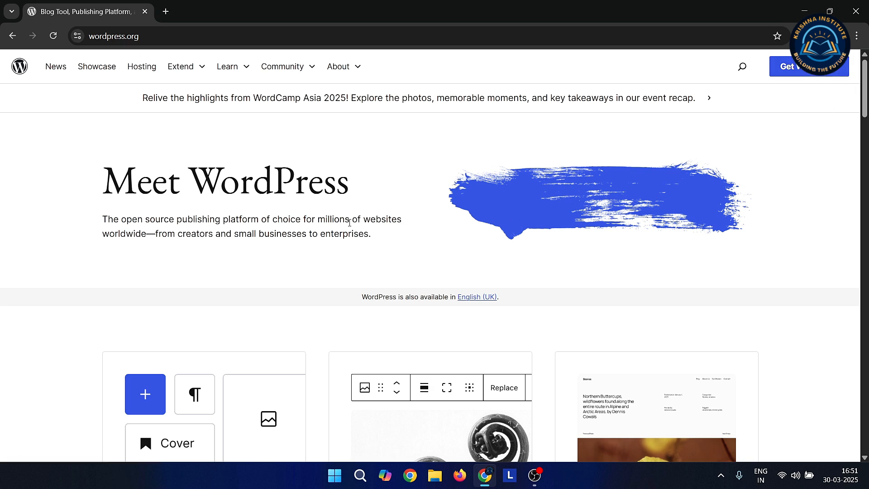
# - Download the WordPress 6.7.2 zip from the Get WordPress page and dismiss the thank-you message
pyautogui.click(809, 73)
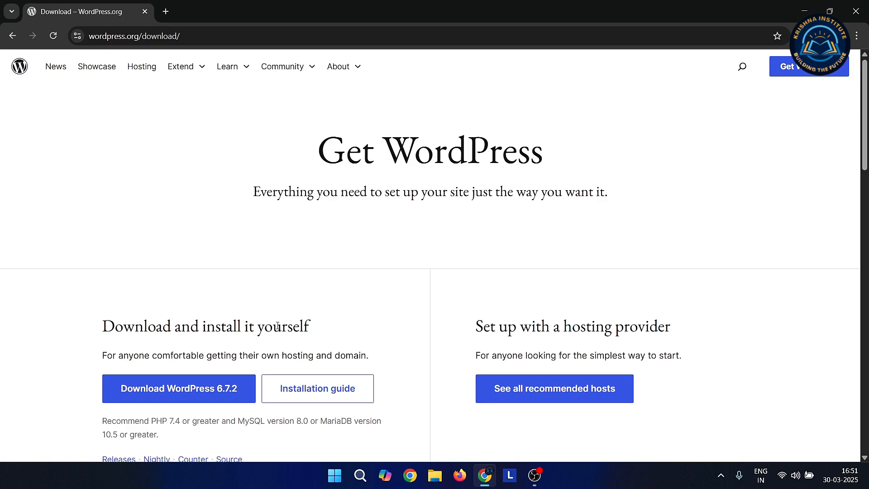
pyautogui.scroll(-2, 278, 326)
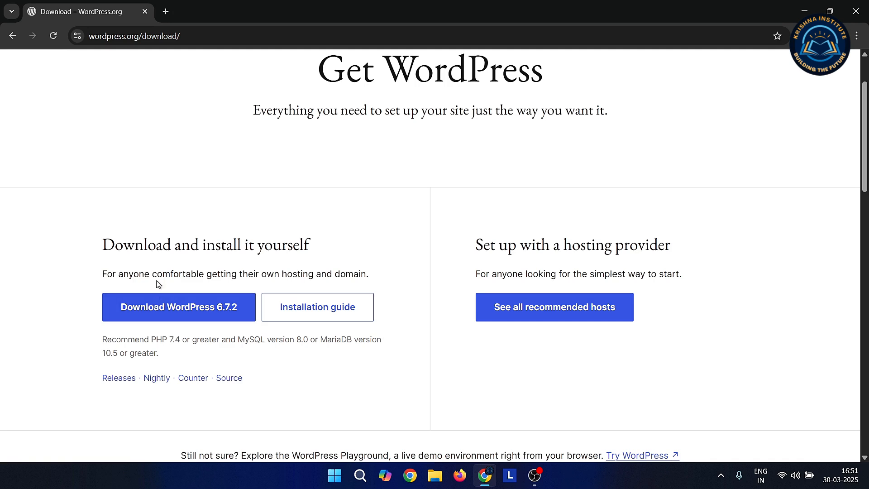
pyautogui.click(173, 319)
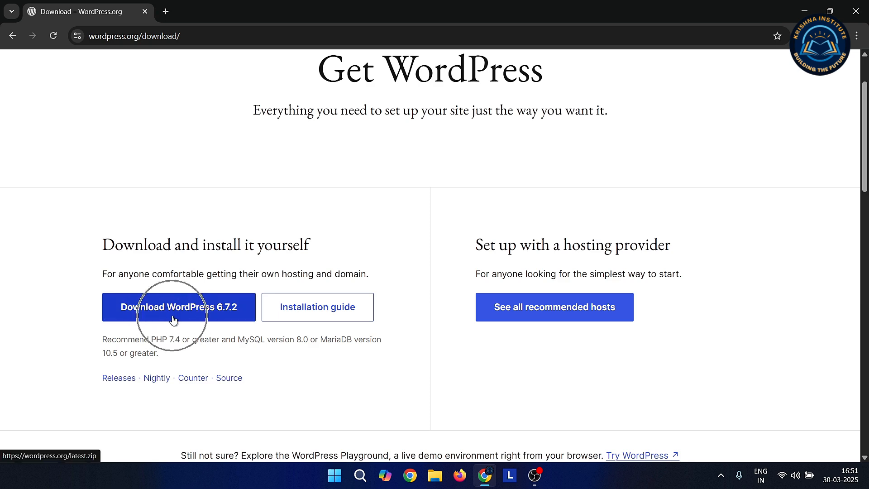
pyautogui.click(173, 319)
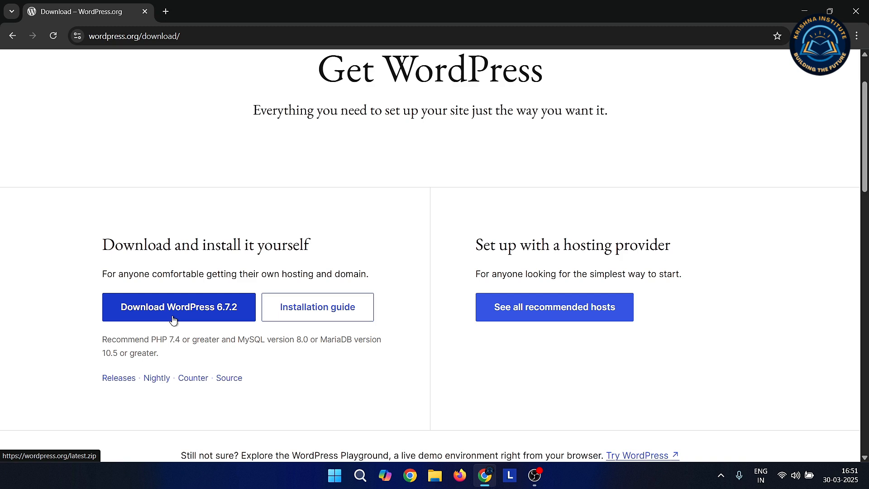
pyautogui.click(173, 319)
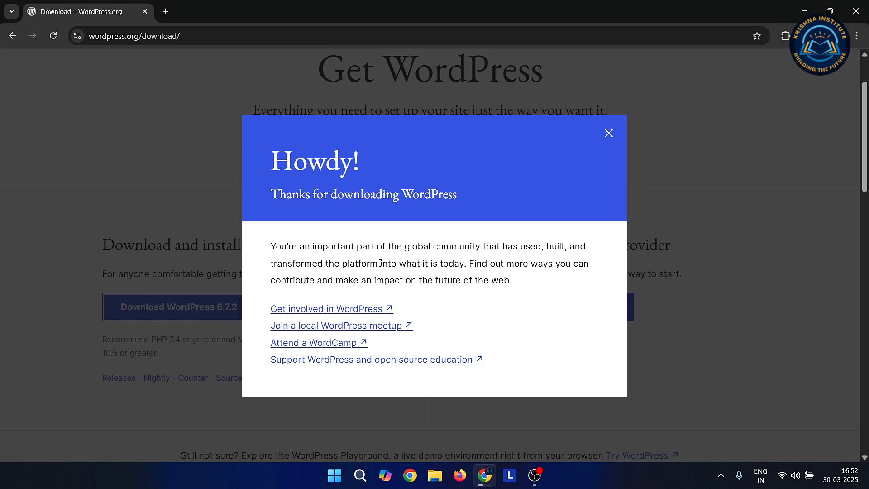
pyautogui.click(610, 132)
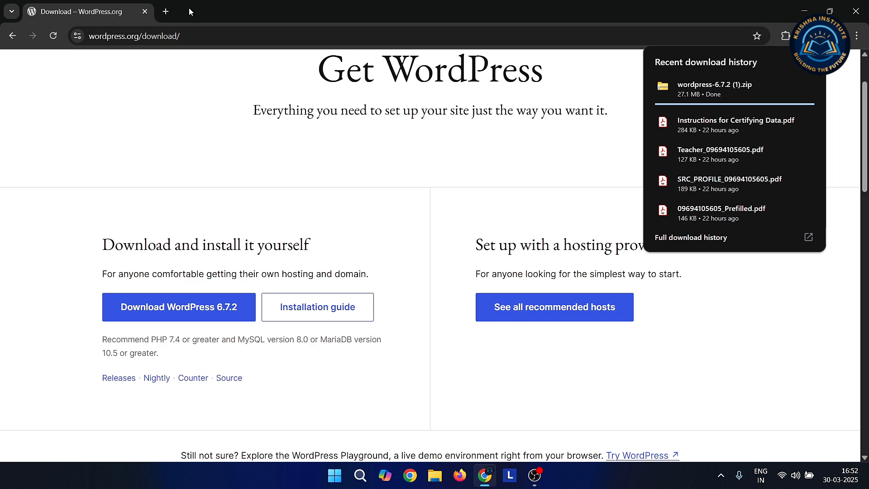
# - Confirm wordpress-6.7.2 (1).zip finished in the download history, then close the tab and Chrome
pyautogui.click(809, 239)
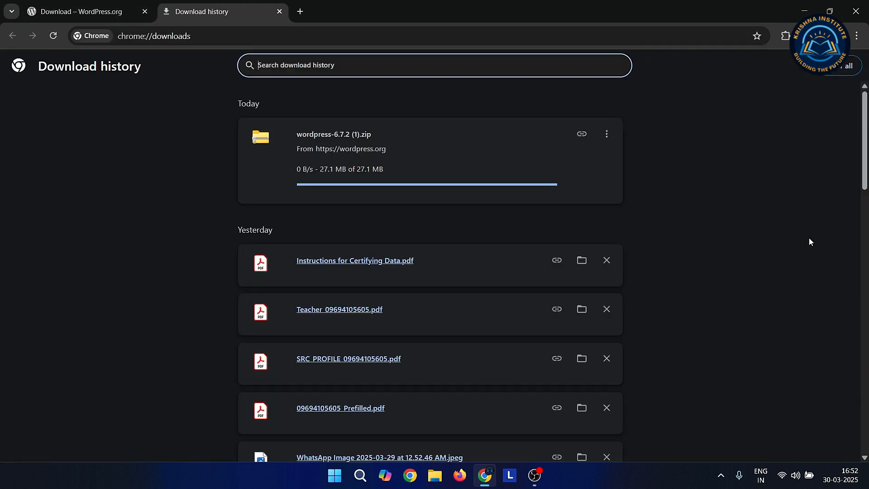
pyautogui.click(146, 11)
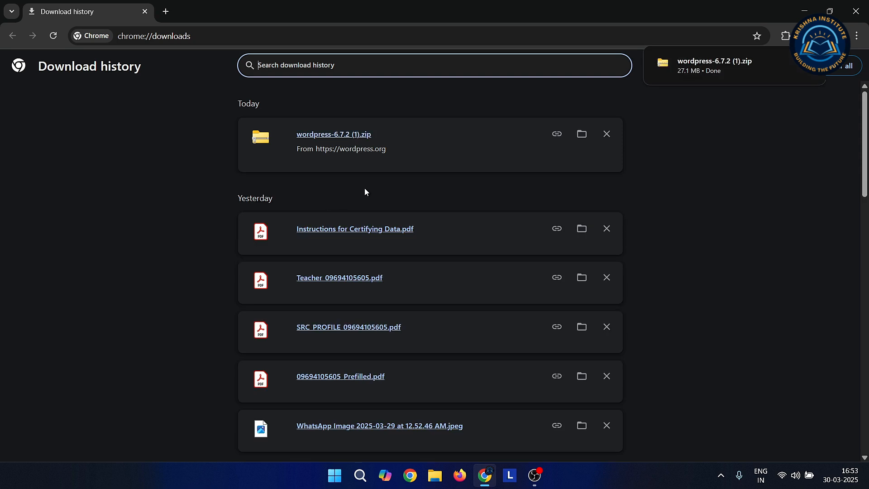
pyautogui.click(859, 10)
# - In File Explorer's Downloads folder, start extracting wordpress-6.7.2 (1).zip
pyautogui.click(434, 475)
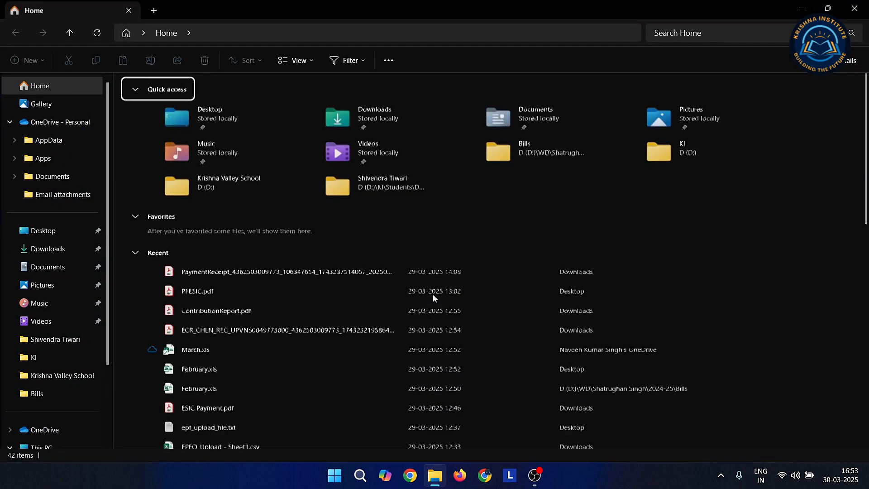
pyautogui.click(52, 248)
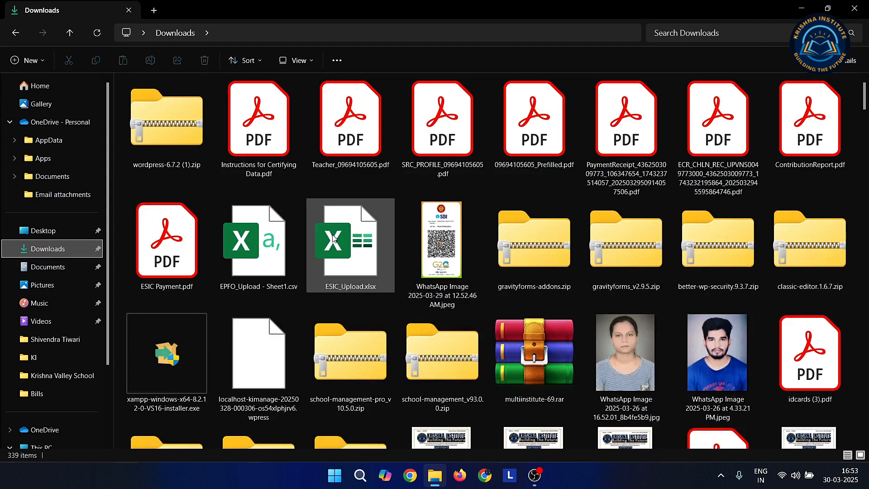
pyautogui.click(173, 133)
pyautogui.rightClick(173, 134)
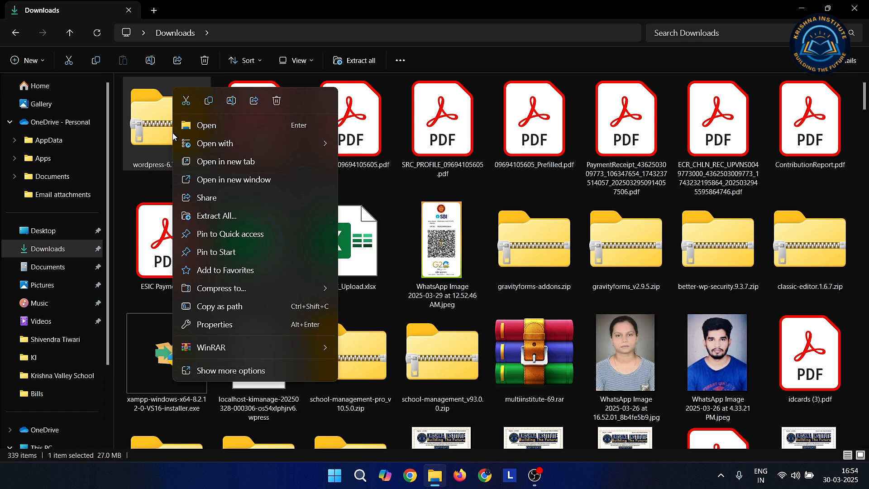
pyautogui.click(226, 217)
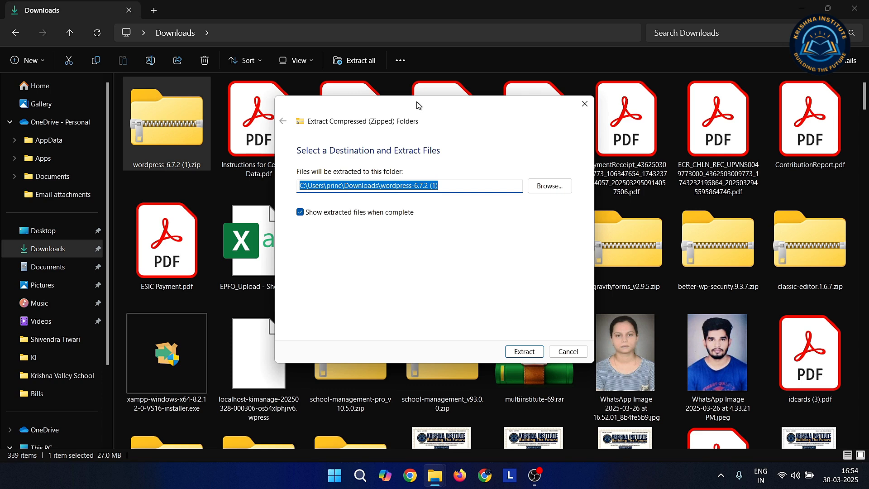
# - Extract the zip to the suggested wordpress-6.7.2 (1) folder in Downloads
pyautogui.moveTo(417, 105); pyautogui.dragTo(547, 152)
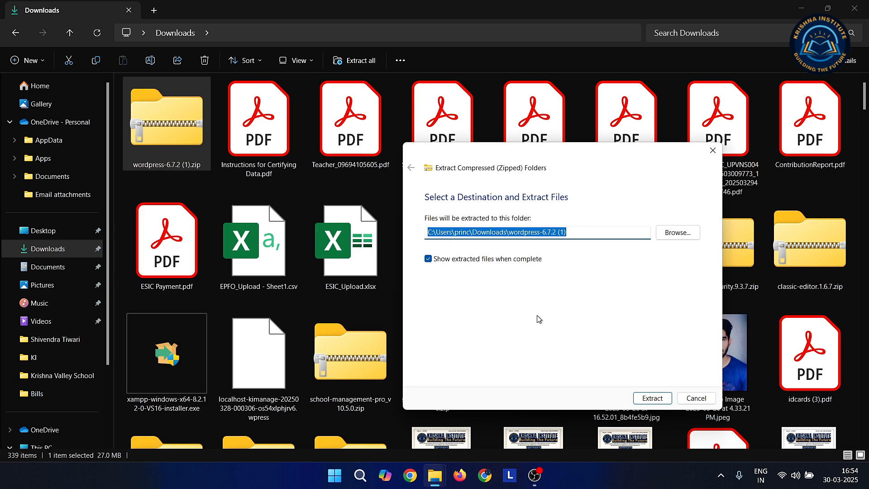
pyautogui.click(652, 399)
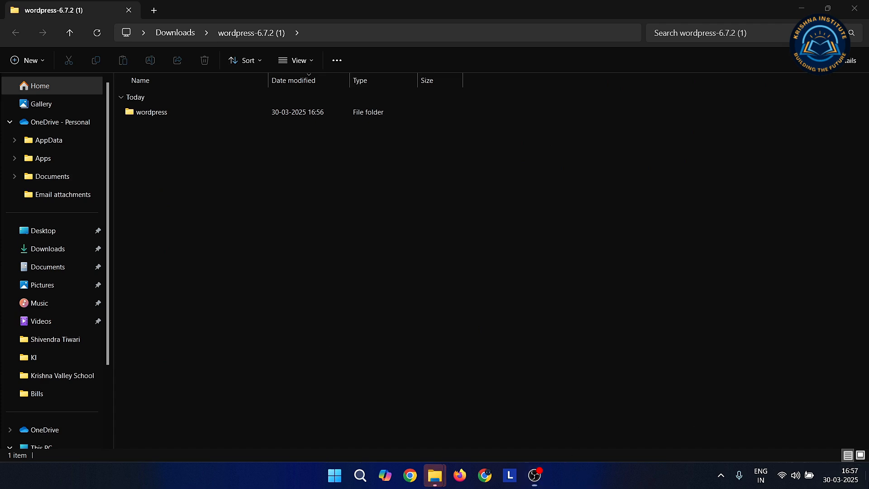
# - Open the inner wordpress folder and enlarge its 19 items to large icons
pyautogui.click(866, 475)
pyautogui.click(435, 475)
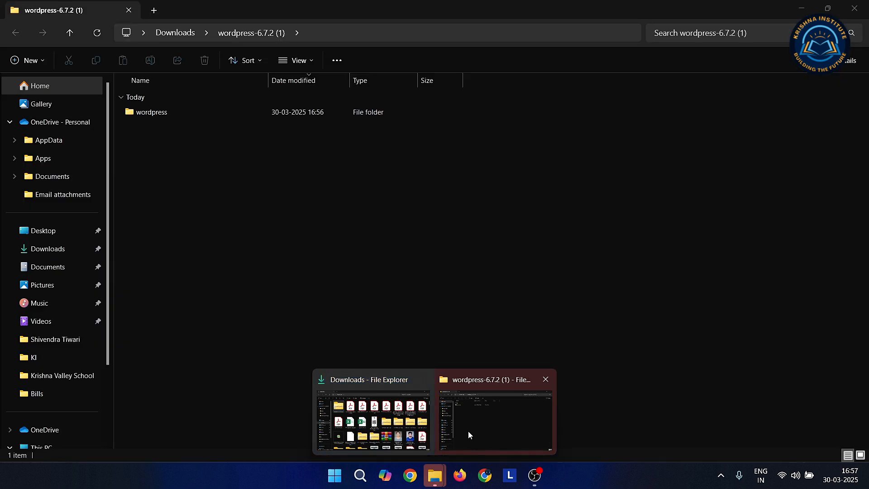
pyautogui.click(468, 430)
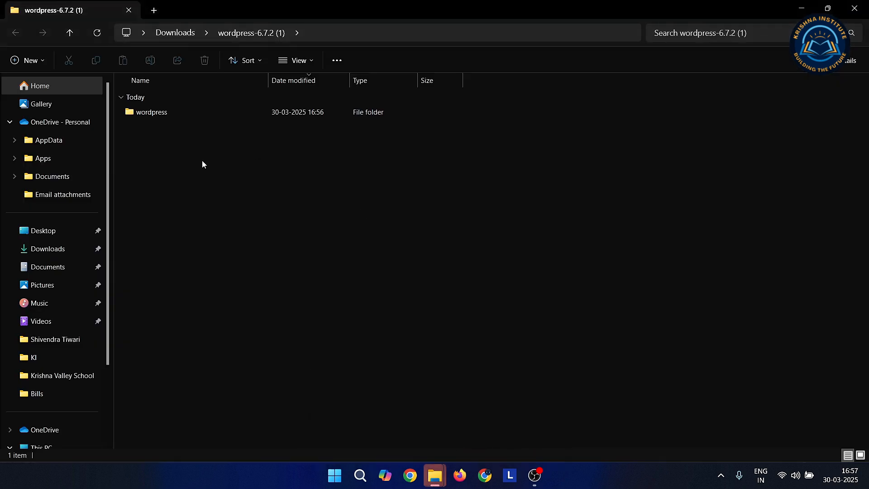
pyautogui.doubleClick(159, 113)
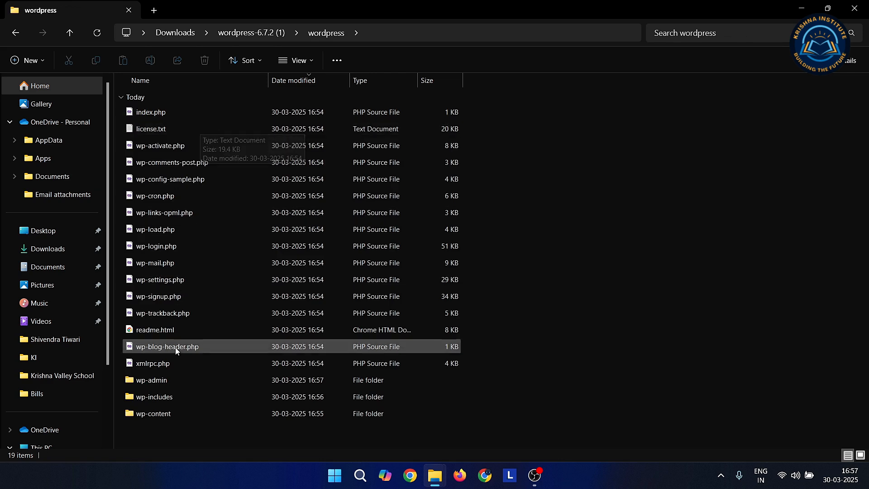
pyautogui.keyDown('ctrl'); pyautogui.scroll(5, 165, 397); pyautogui.keyUp('ctrl')
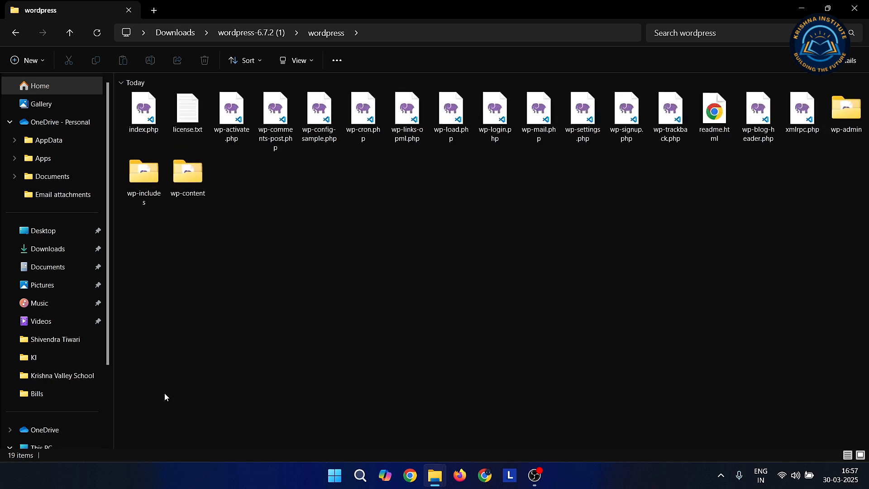
pyautogui.keyDown('ctrl'); pyautogui.scroll(1, 164, 392); pyautogui.keyUp('ctrl')
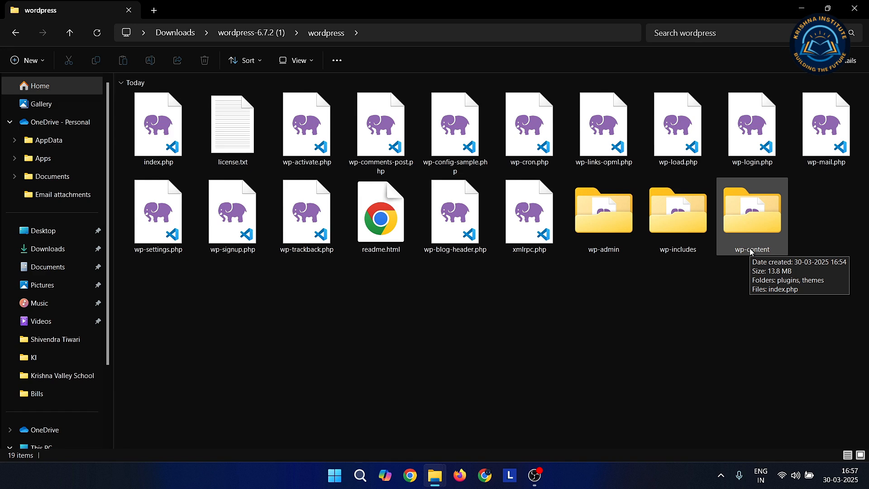
pyautogui.click(532, 486)
# - Copy the wordpress folder from wordpress-6.7.2 (1) with Ctrl+C
pyautogui.click(531, 486)
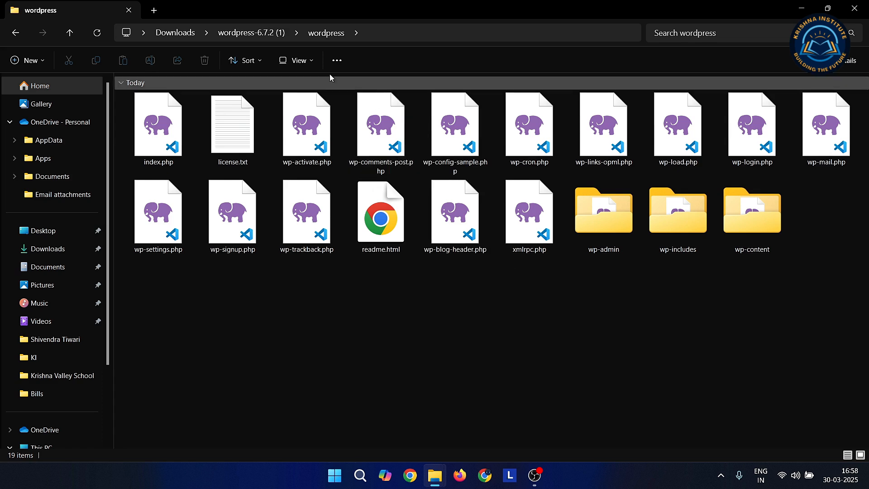
pyautogui.click(266, 32)
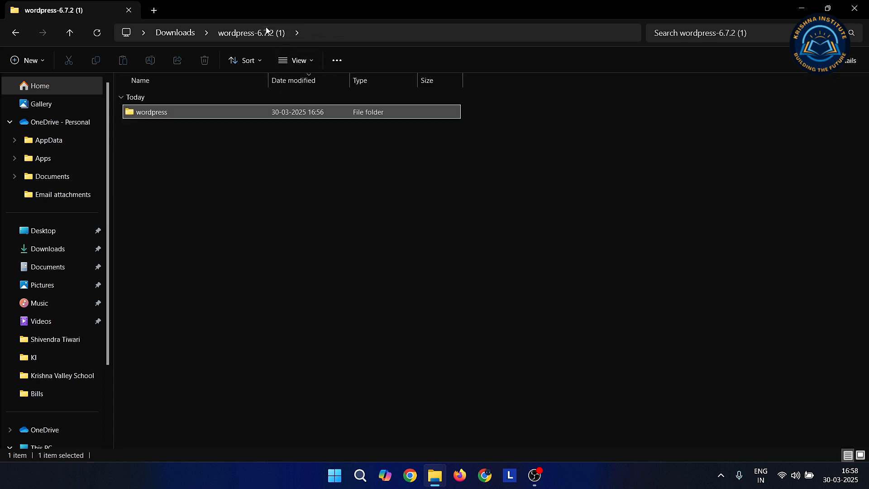
pyautogui.click(221, 197)
pyautogui.click(153, 114)
pyautogui.keyDown('ctrl'); pyautogui.scroll(5, 246, 278); pyautogui.keyUp('ctrl')
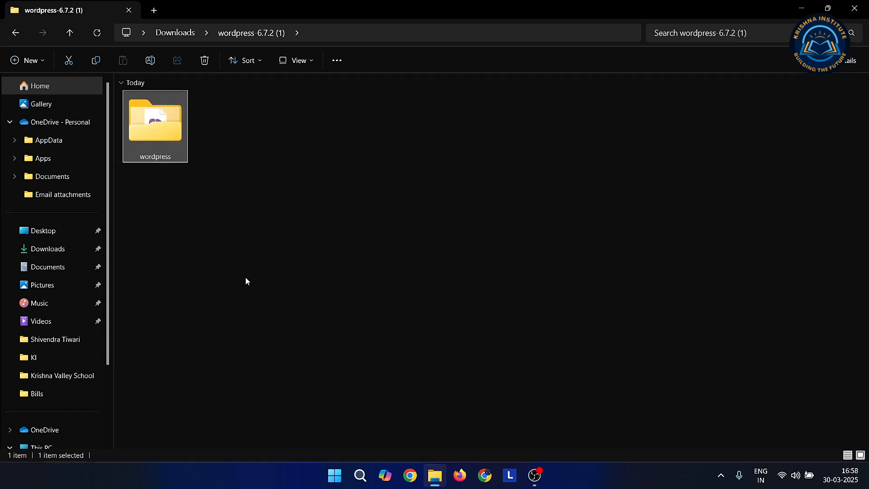
pyautogui.keyDown('ctrl'); pyautogui.scroll(3, 246, 281); pyautogui.keyUp('ctrl')
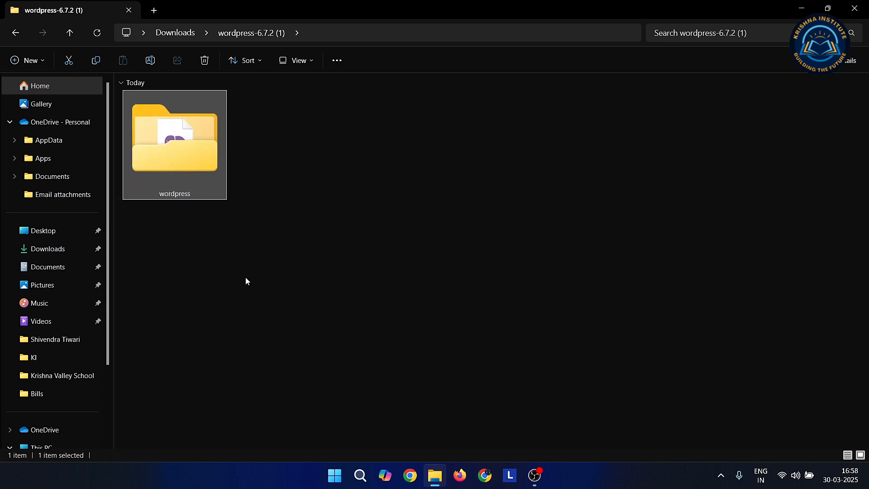
pyautogui.hotkey('ctrl', 'c')
# - Open the xampp folder on the Windows-SSD (C:) drive
pyautogui.scroll(-5, 67, 352)
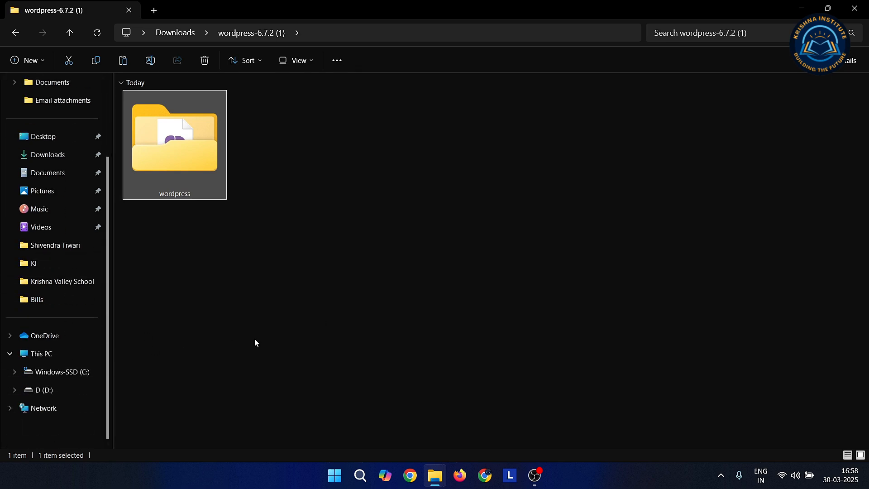
pyautogui.click(57, 373)
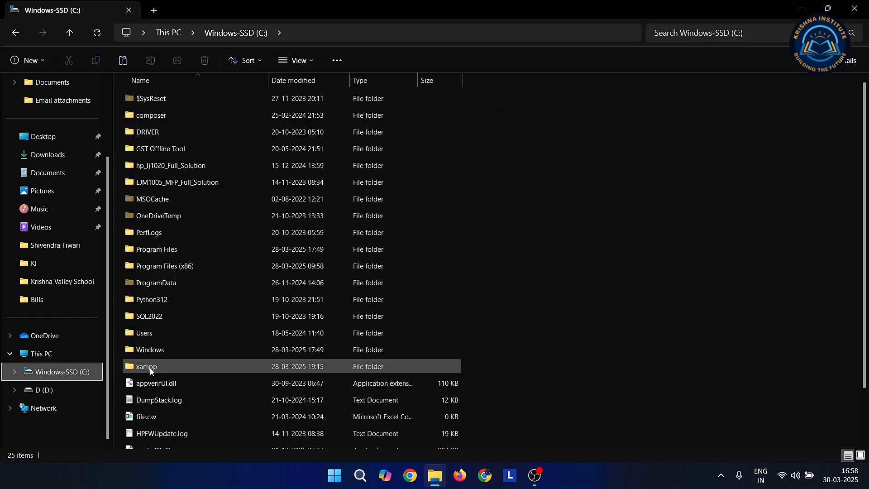
pyautogui.keyDown('ctrl'); pyautogui.scroll(4, 150, 370); pyautogui.keyUp('ctrl')
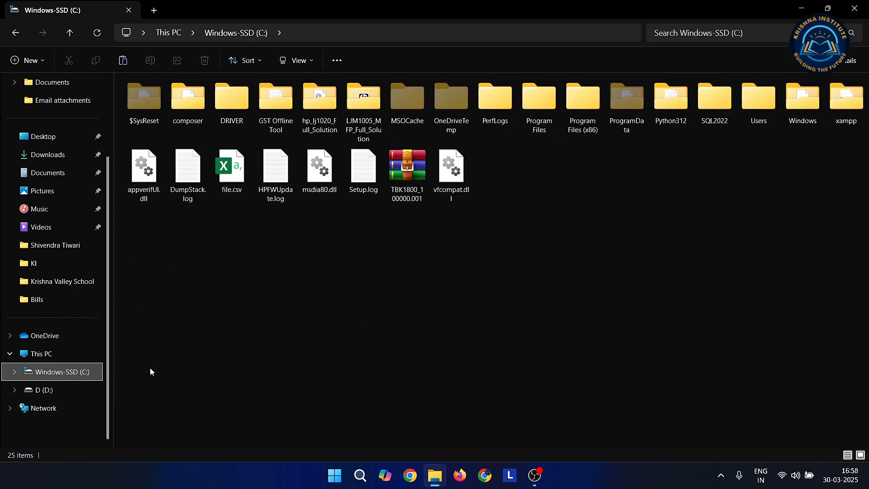
pyautogui.keyDown('ctrl'); pyautogui.scroll(2, 150, 368); pyautogui.keyUp('ctrl')
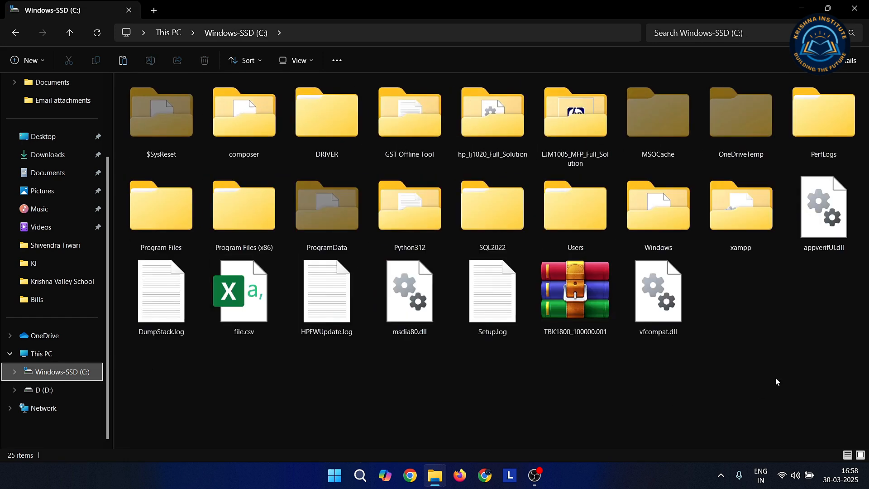
pyautogui.doubleClick(745, 218)
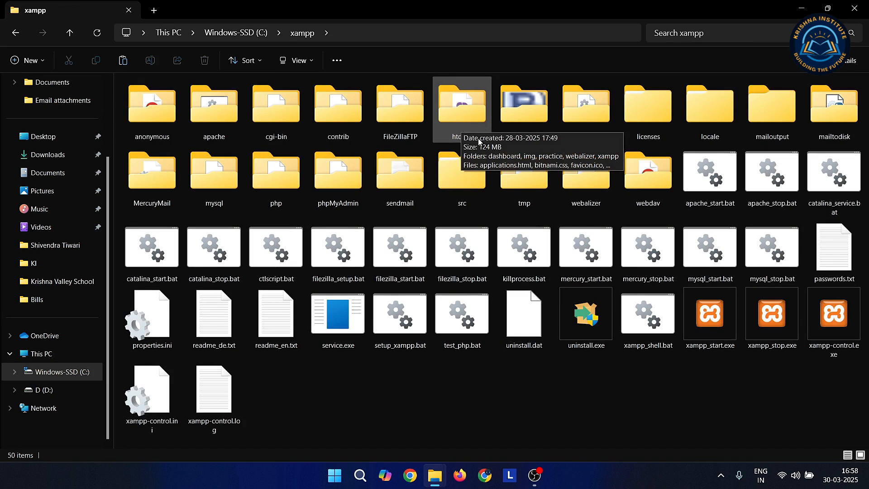
# - Paste the wordpress folder into C:\xampp\htdocs
pyautogui.click(478, 100)
pyautogui.doubleClick(477, 101)
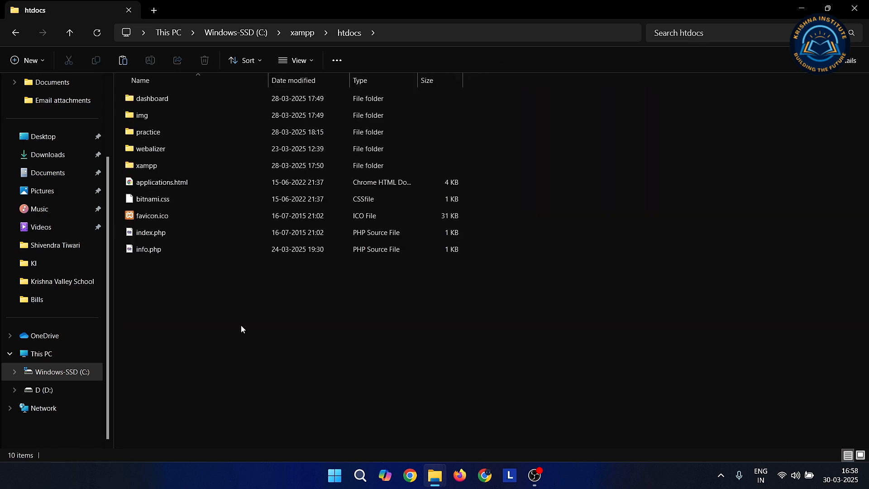
pyautogui.hotkey('ctrl', 'v')
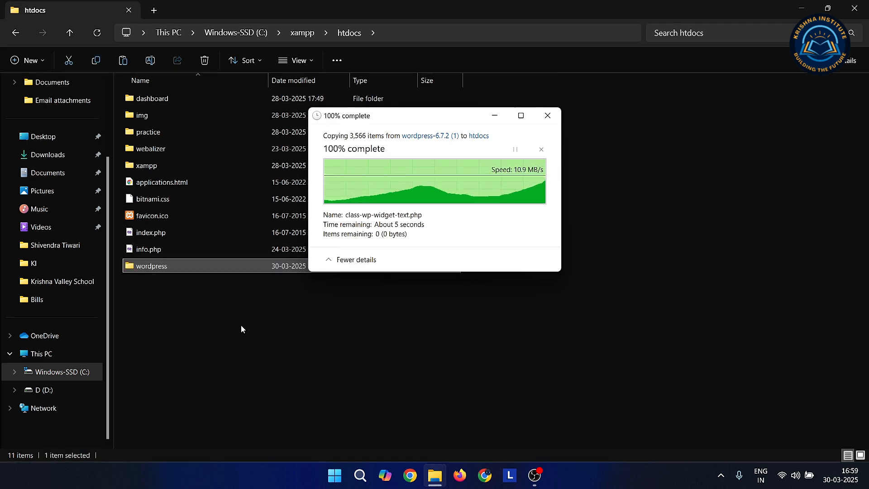
pyautogui.click(240, 324)
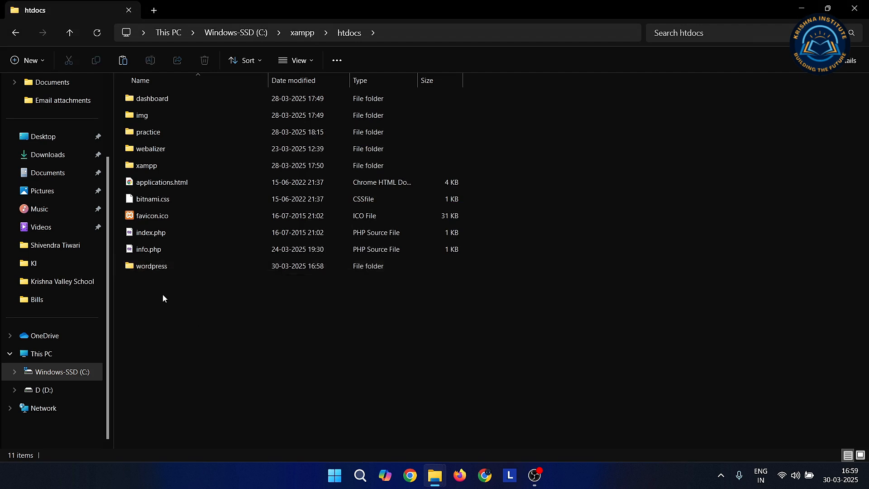
pyautogui.moveTo(163, 270)
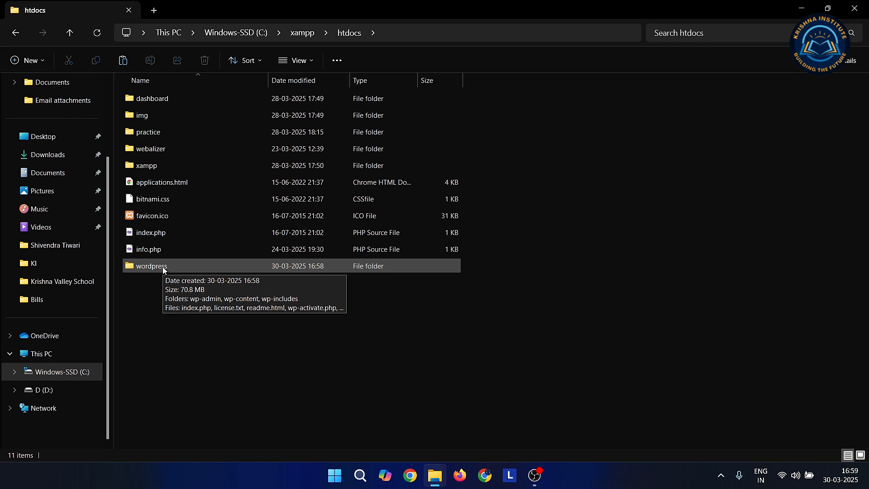
pyautogui.rightClick(162, 267)
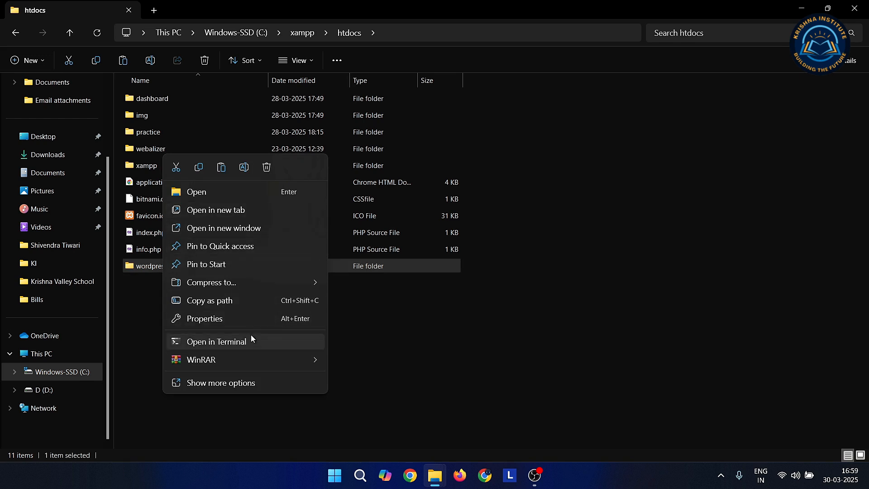
# - Rename the wordpress folder in htdocs to krishna
pyautogui.click(218, 382)
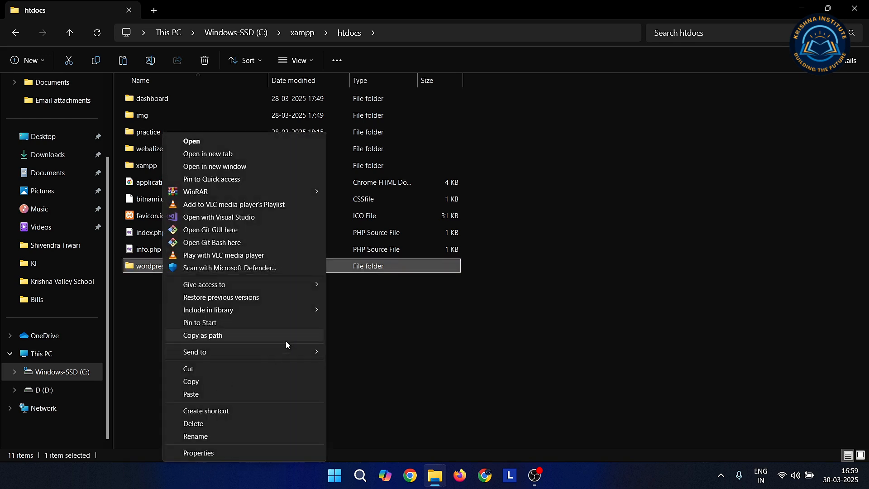
pyautogui.click(210, 434)
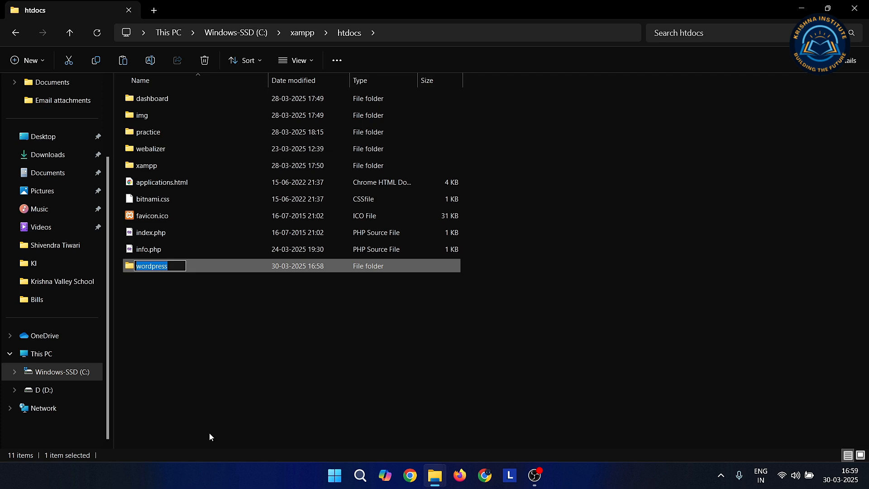
pyautogui.write('krishna')
pyautogui.click(232, 355)
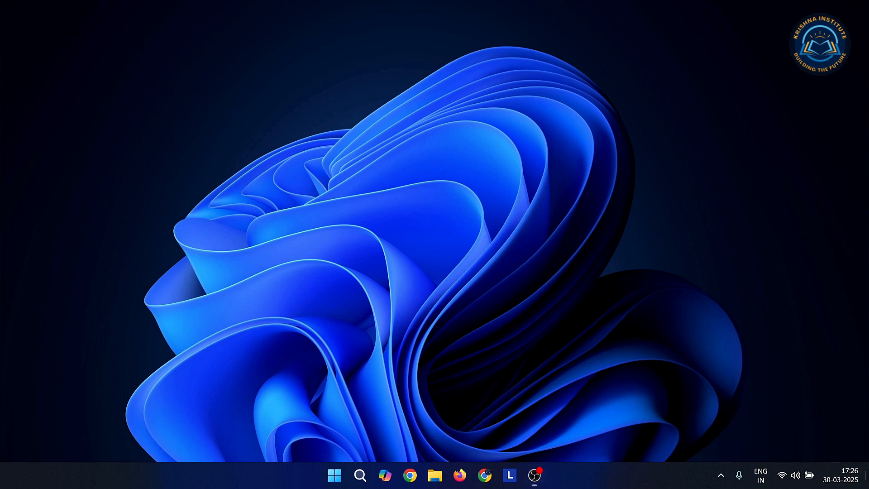
# - Launch XAMPP Control Panel as administrator from Windows search
pyautogui.click(360, 475)
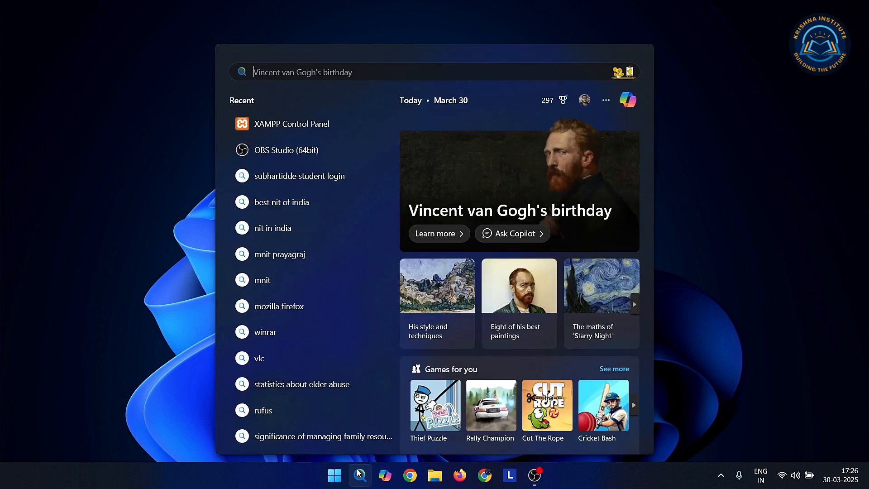
pyautogui.rightClick(299, 130)
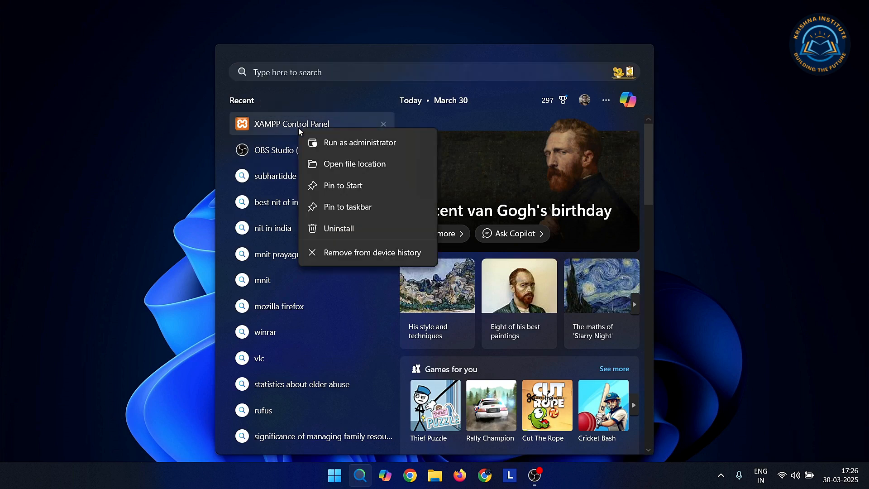
pyautogui.click(357, 142)
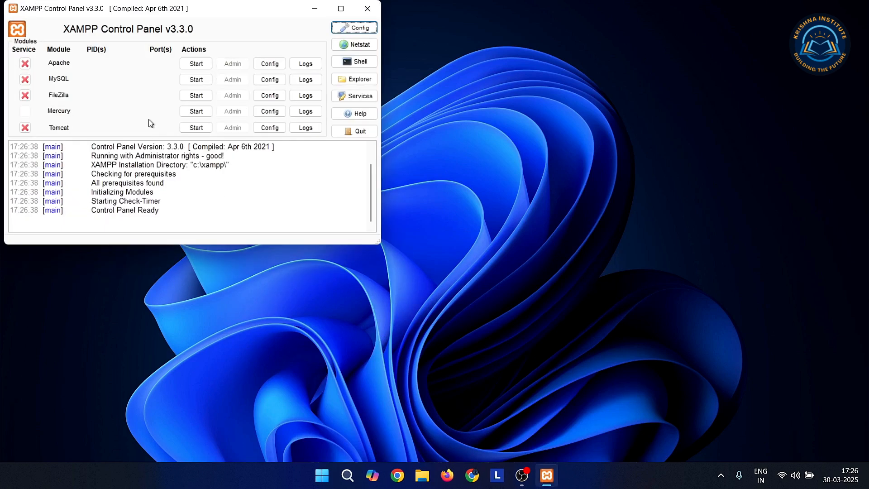
# - Start the Apache and MySQL servers, then minimise the control panel
pyautogui.click(194, 64)
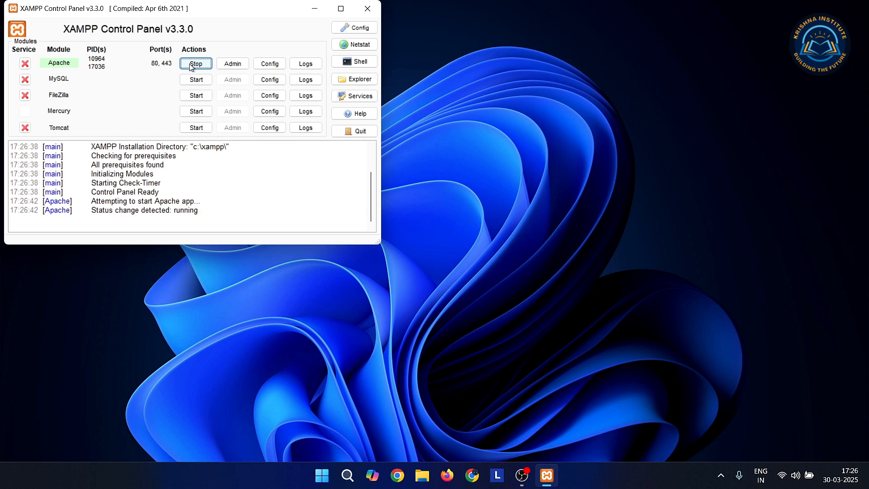
pyautogui.click(193, 80)
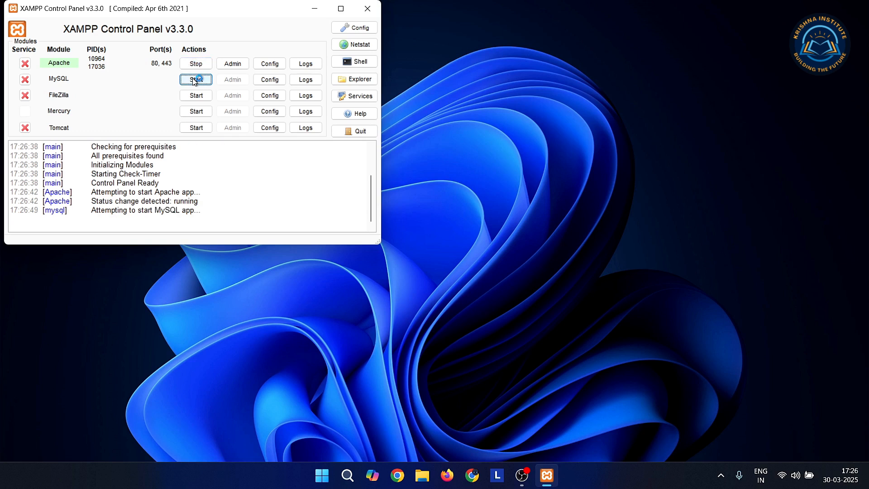
pyautogui.click(194, 80)
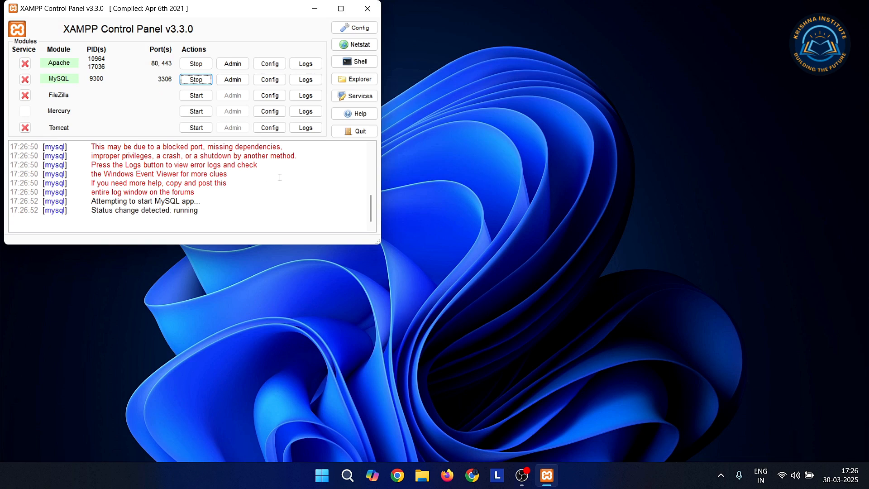
pyautogui.click(313, 9)
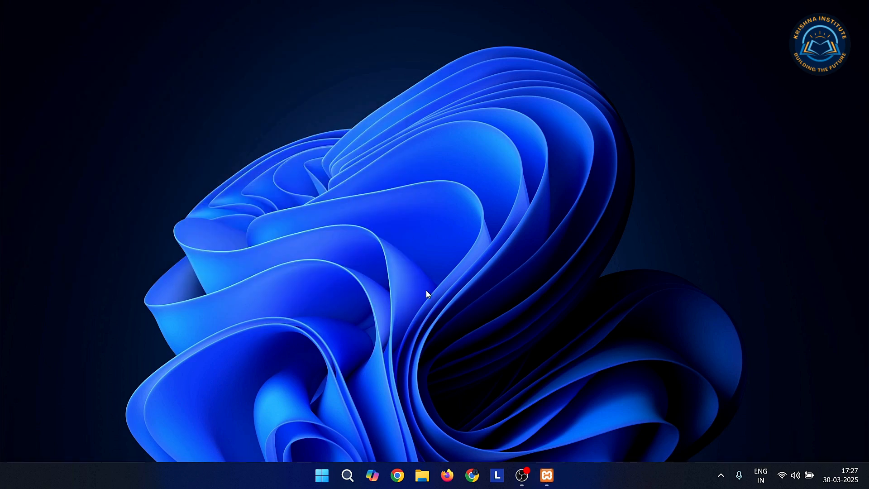
# - Load localhost/krishna in Chrome and keep English (United States) as the setup language
pyautogui.click(473, 476)
pyautogui.click(134, 35)
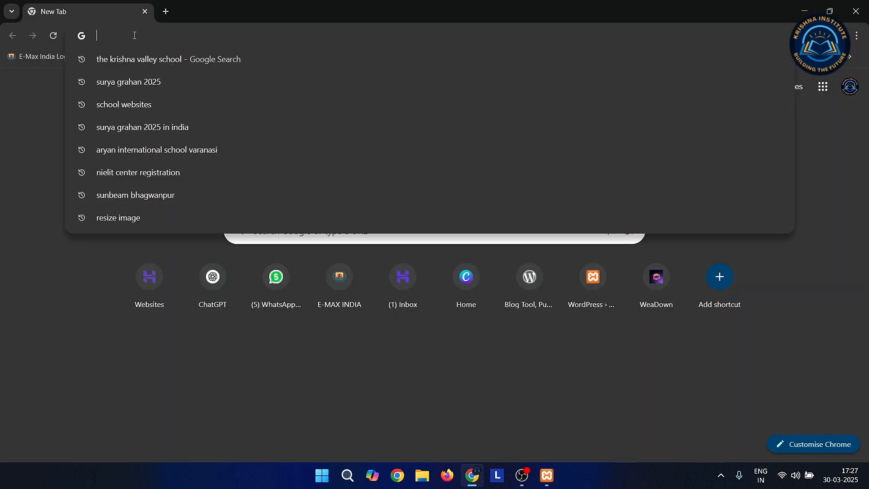
pyautogui.write('loca')
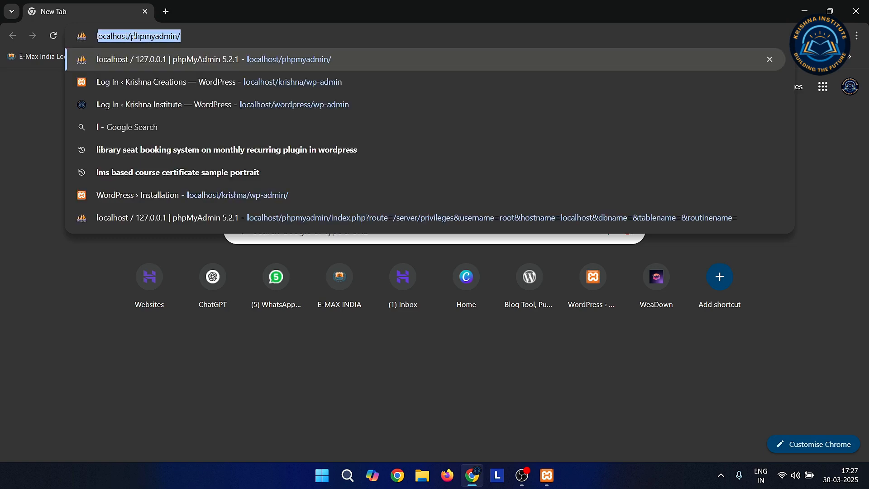
pyautogui.write('lho')
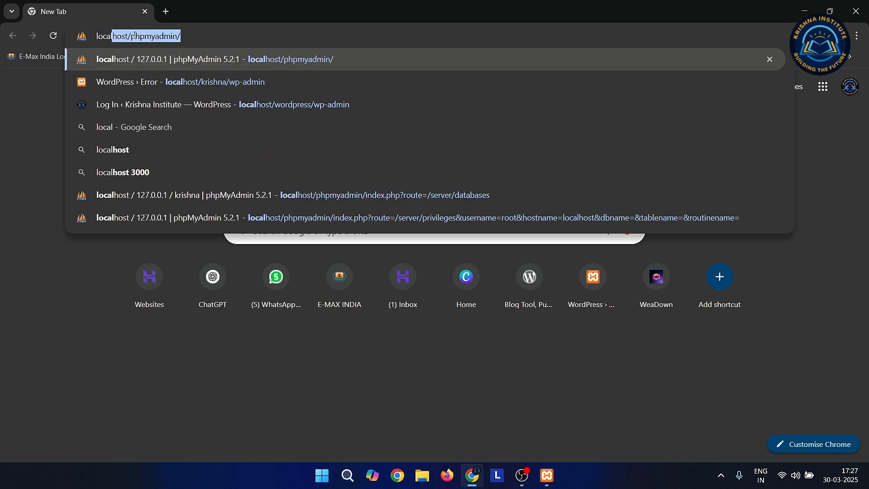
pyautogui.write('t')
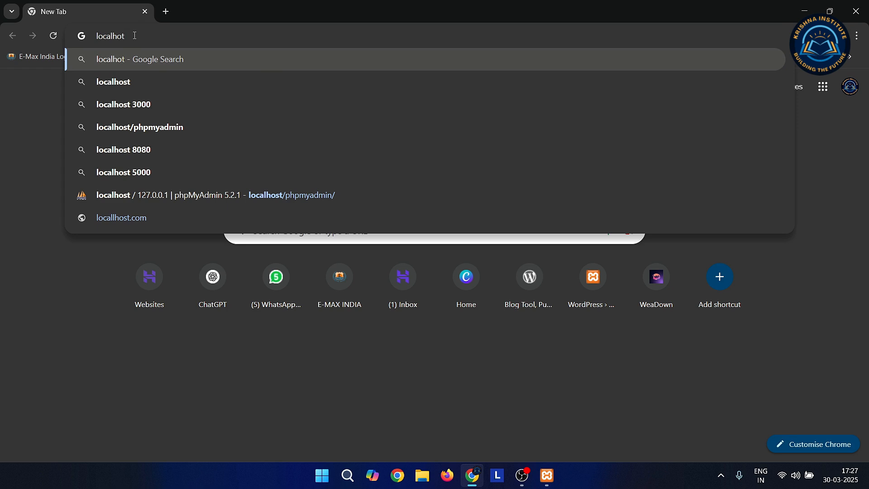
pyautogui.press('BackSpace')
pyautogui.write('st/phpmyadmin')
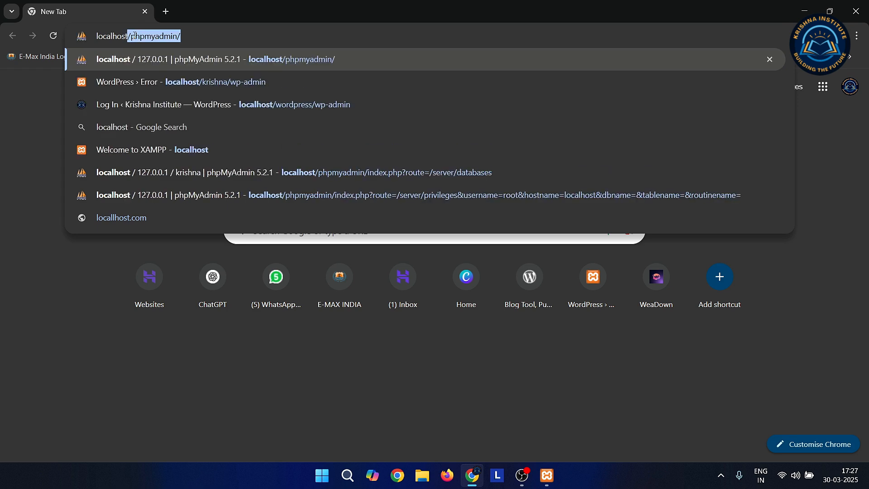
pyautogui.write('/')
pyautogui.press('BackSpace')
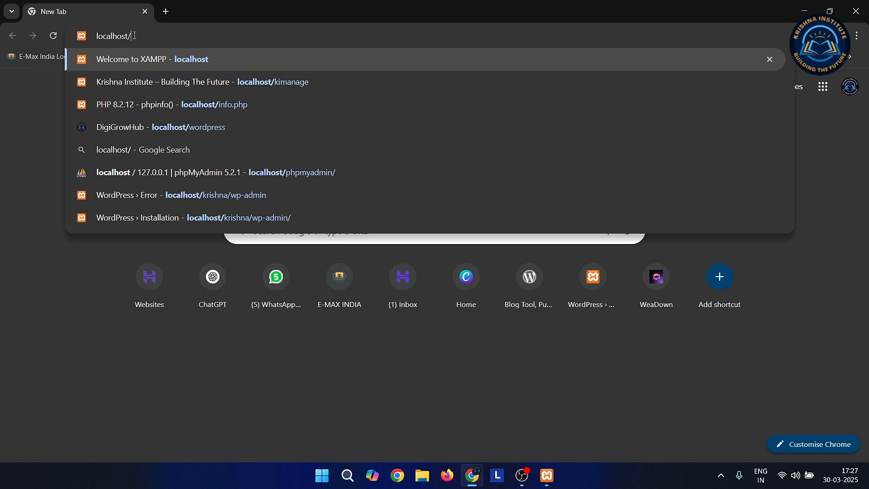
pyautogui.write('kr')
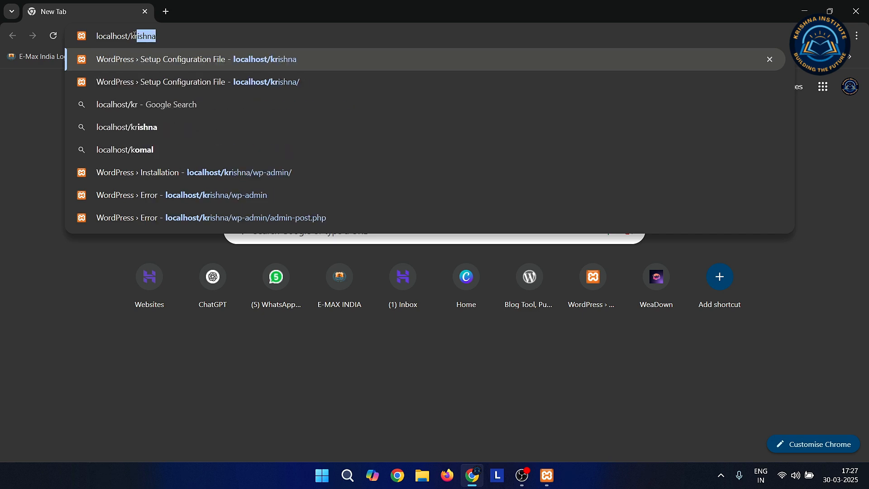
pyautogui.write('ishna')
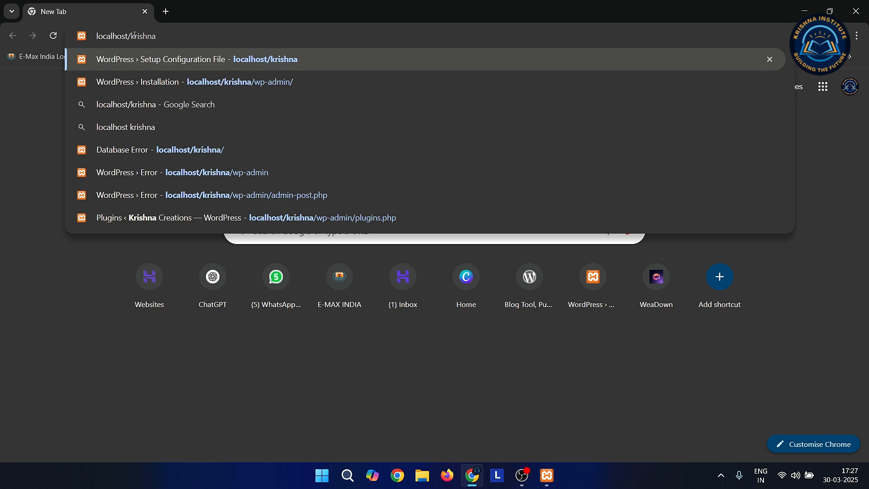
pyautogui.press('Return')
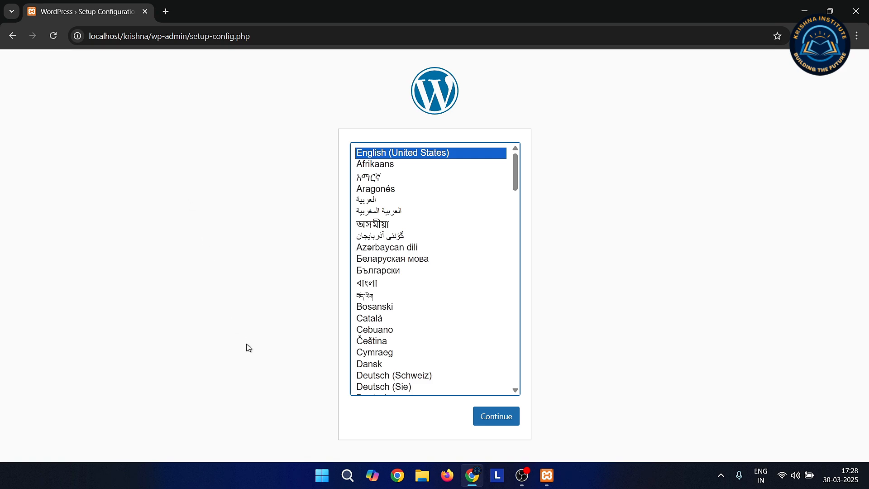
pyautogui.click(498, 418)
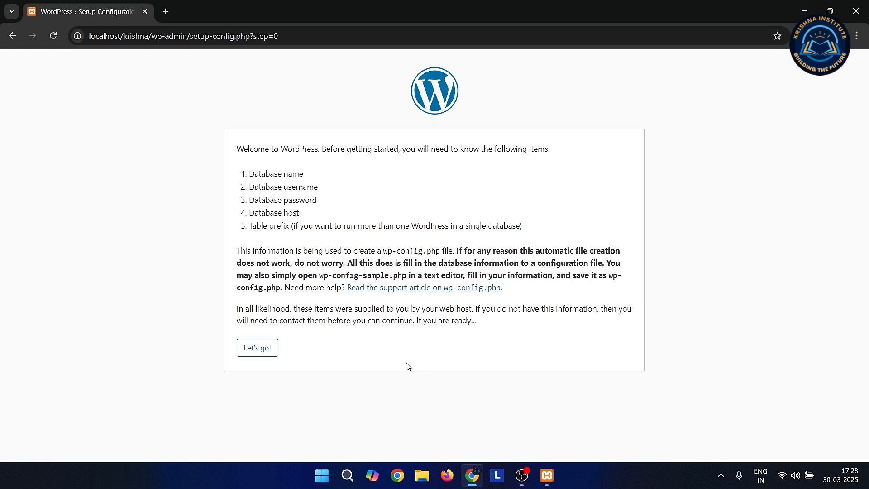
# - Move past the setup welcome notes to begin entering the database connection details
pyautogui.click(258, 350)
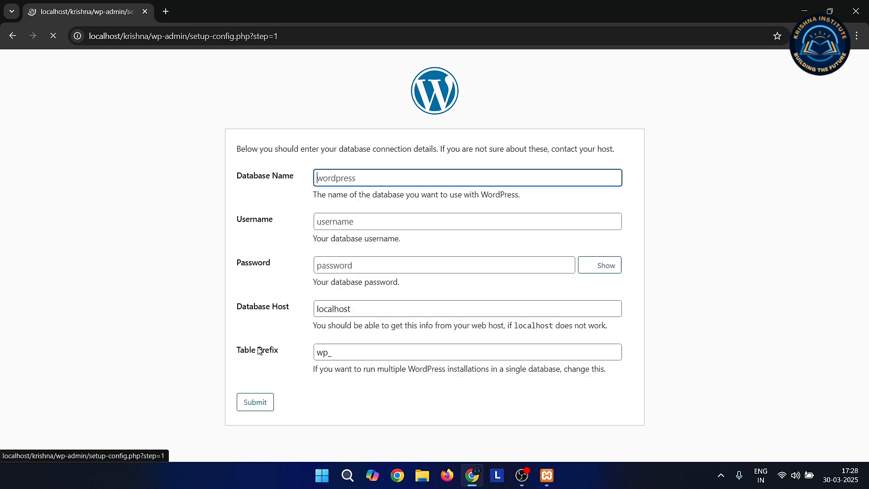
# - Enter database name 'krishna', username 'root' and the database password
pyautogui.click(327, 179)
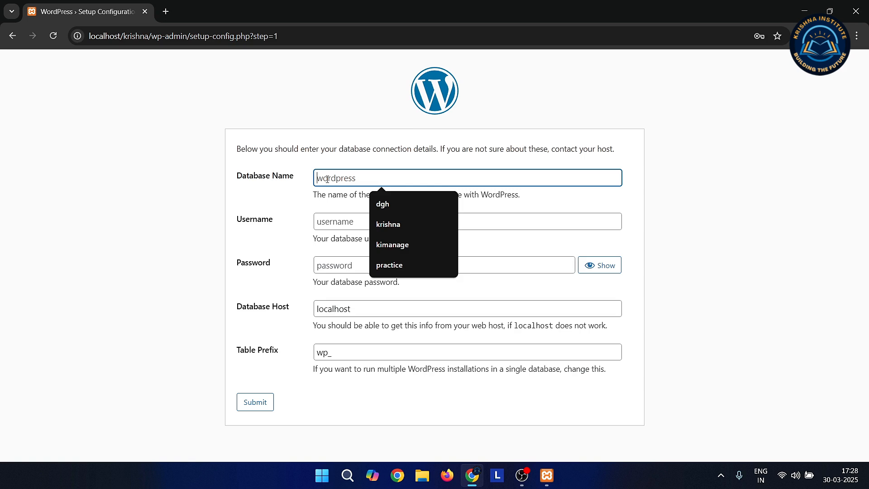
pyautogui.click(243, 186)
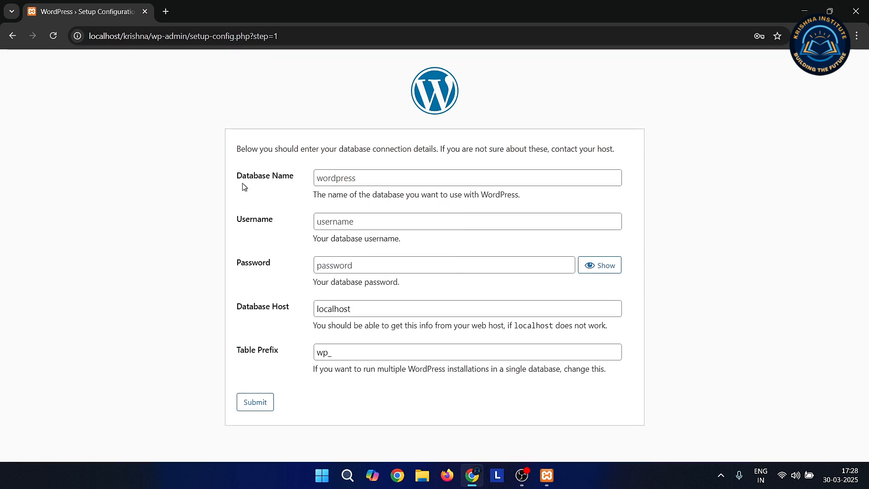
pyautogui.click(330, 177)
pyautogui.write('krishna')
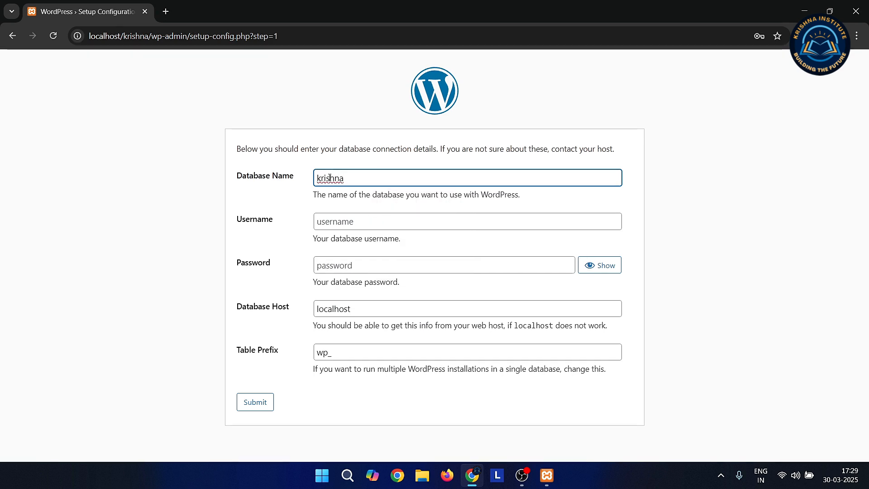
pyautogui.click(342, 221)
pyautogui.write('root')
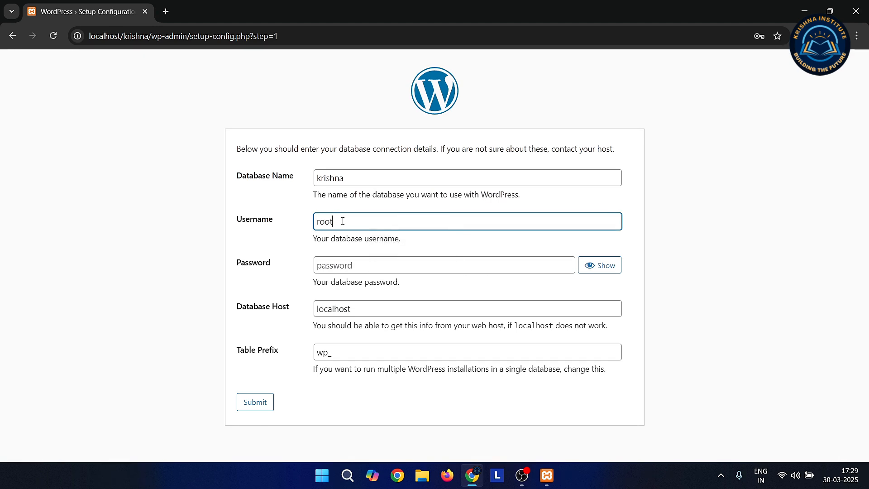
pyautogui.press('Tab')
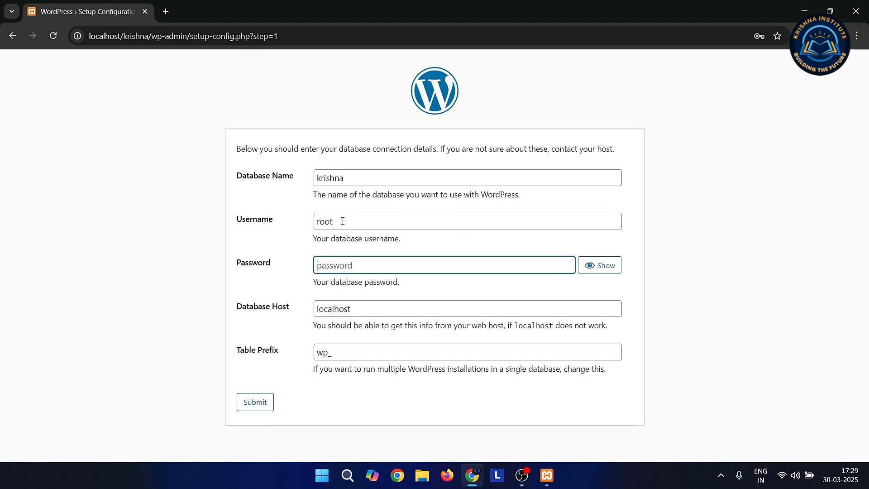
pyautogui.write('********')
# - Leave the table prefix as wp_ and submit the database connection details
pyautogui.doubleClick(339, 355)
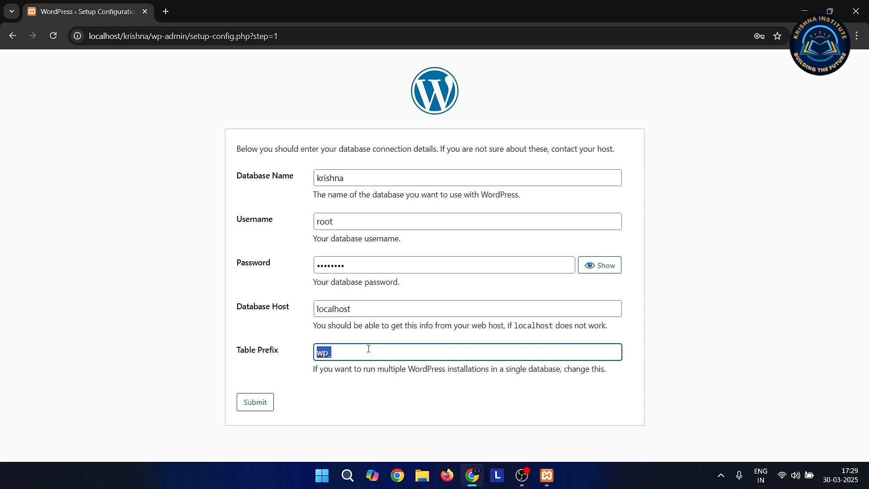
pyautogui.click(301, 368)
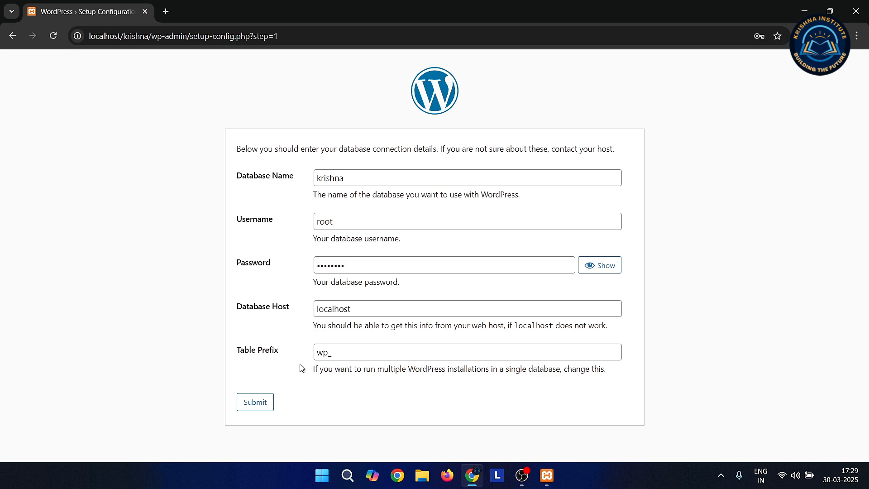
pyautogui.doubleClick(337, 357)
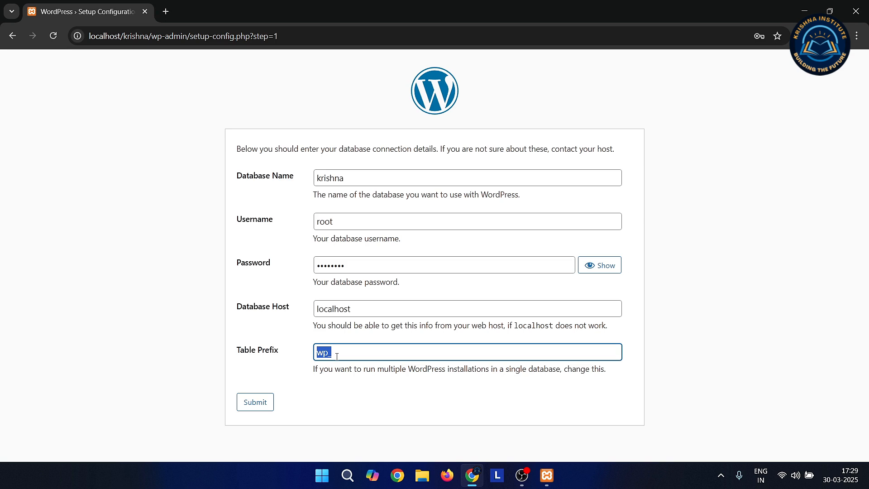
pyautogui.click(296, 339)
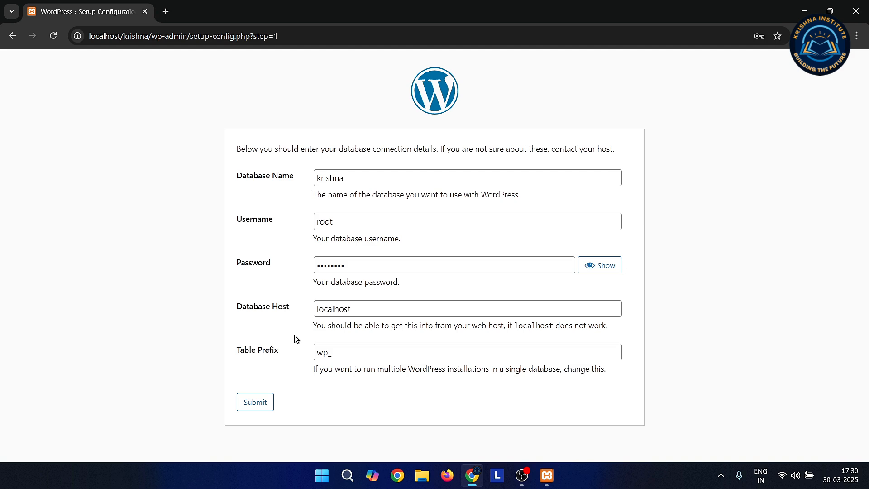
pyautogui.doubleClick(335, 351)
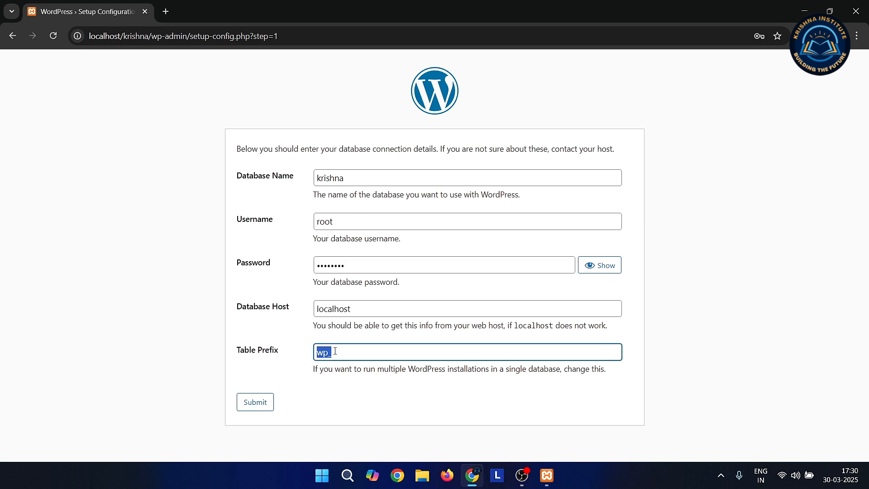
pyautogui.click(273, 372)
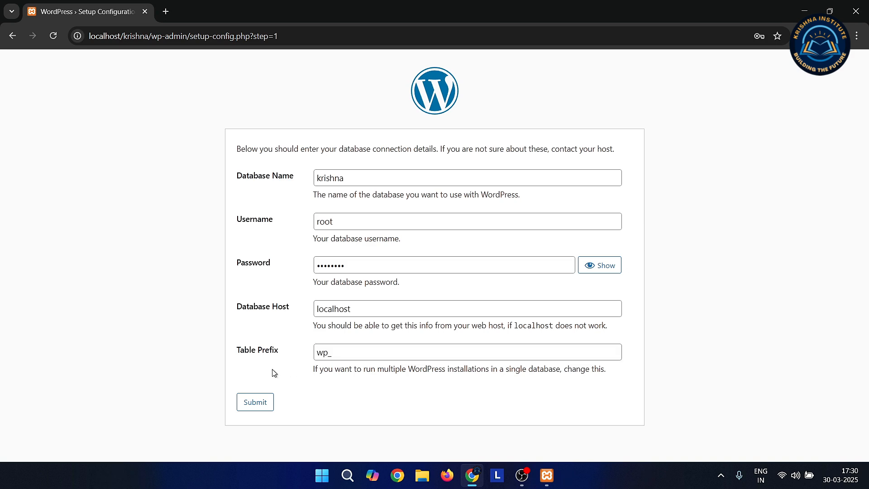
pyautogui.click(260, 406)
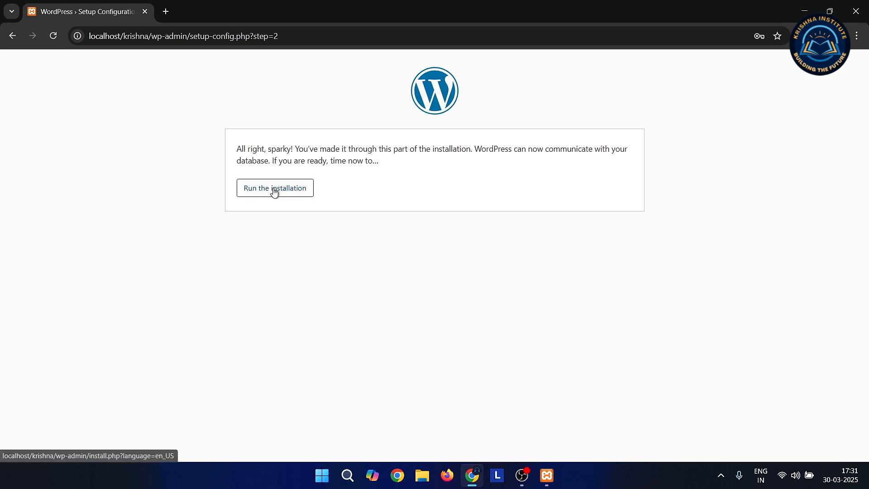
# - Start the installation and enter site title 'Krishna Institute' with admin username 'root'
pyautogui.click(288, 189)
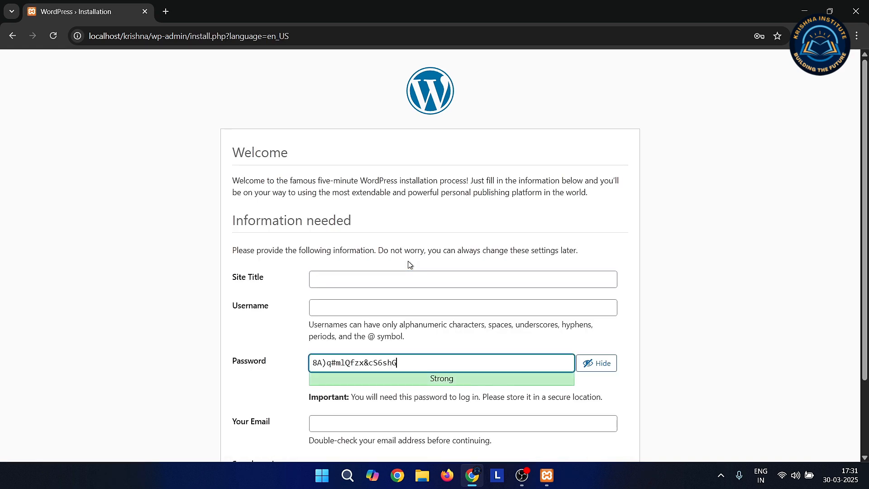
pyautogui.scroll(-2, 408, 264)
pyautogui.click(341, 205)
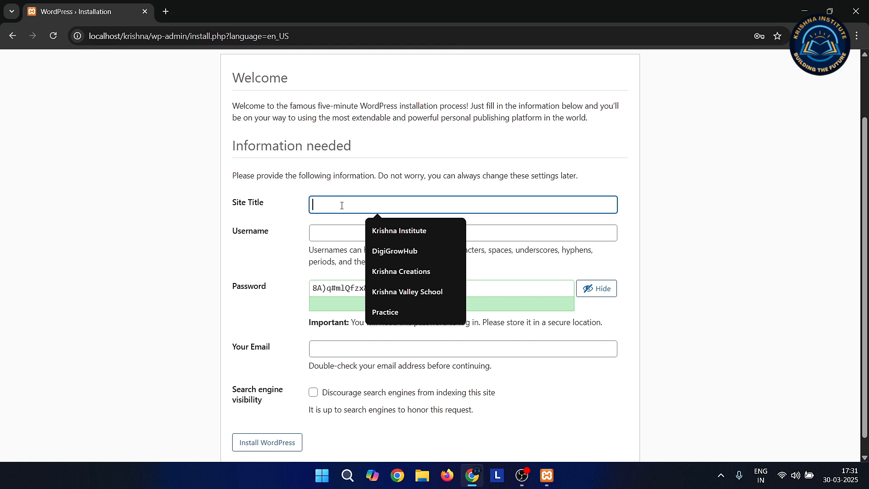
pyautogui.write('Krish')
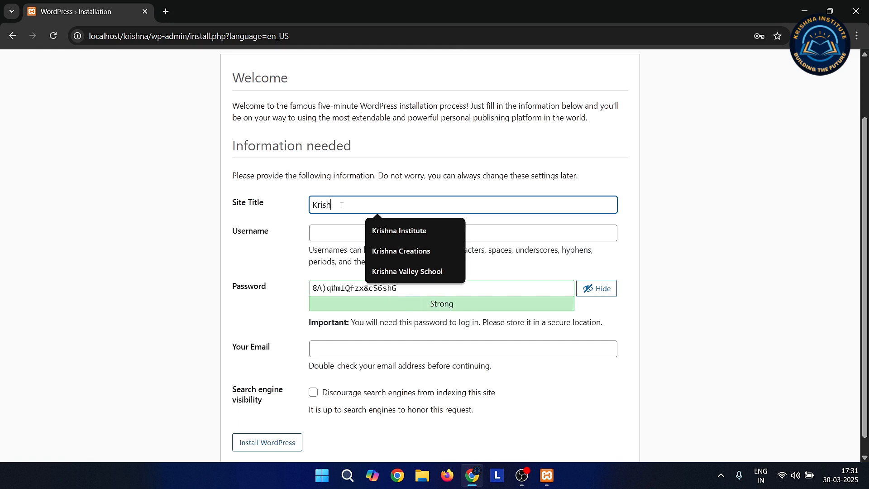
pyautogui.write('na Insti')
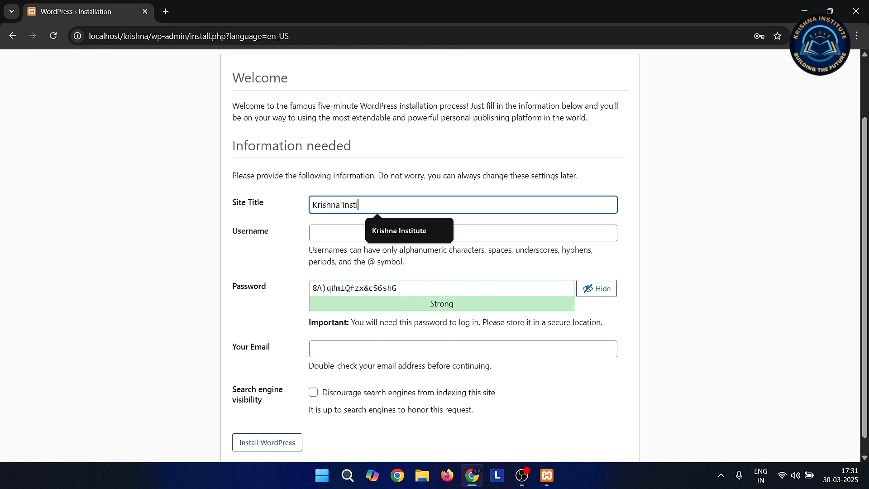
pyautogui.write('tute')
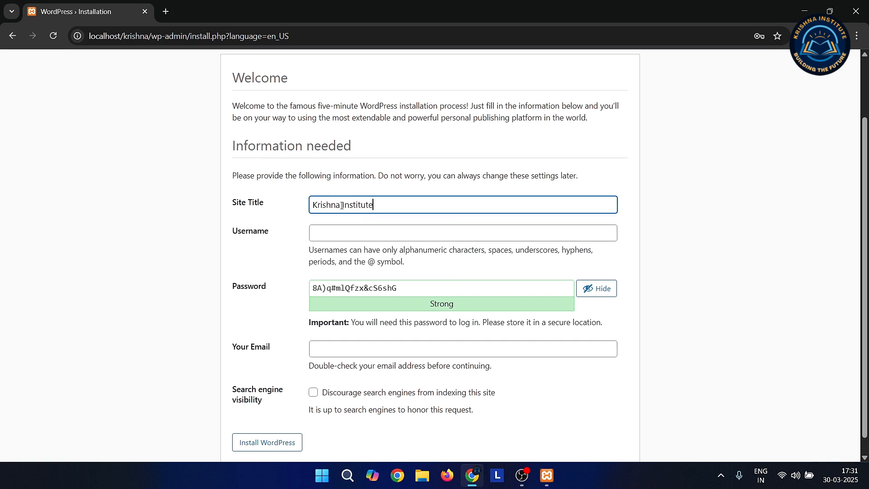
pyautogui.click(329, 235)
pyautogui.write('root')
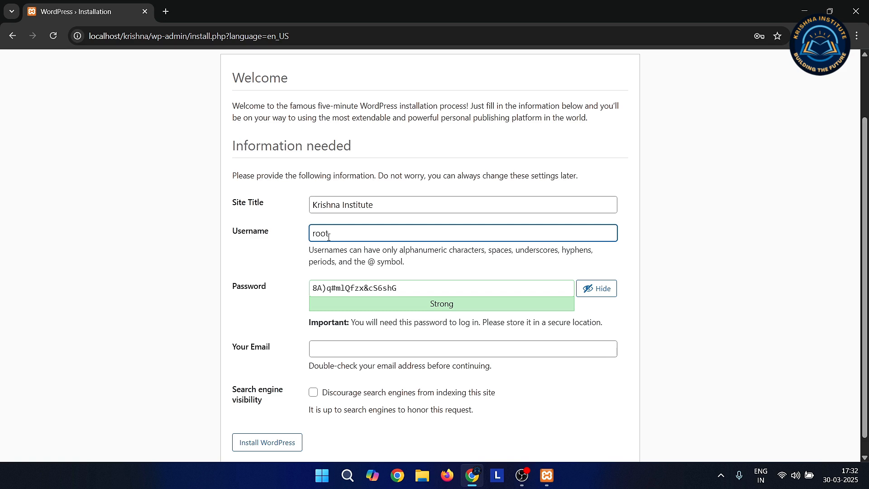
pyautogui.press('Tab')
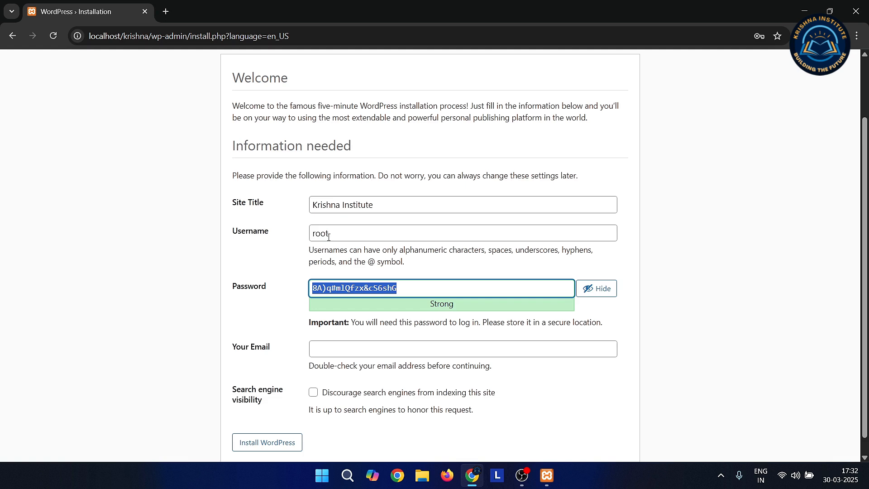
# - Replace the generated admin password with a custom weak one and confirm weak-password use
pyautogui.write('Admin')
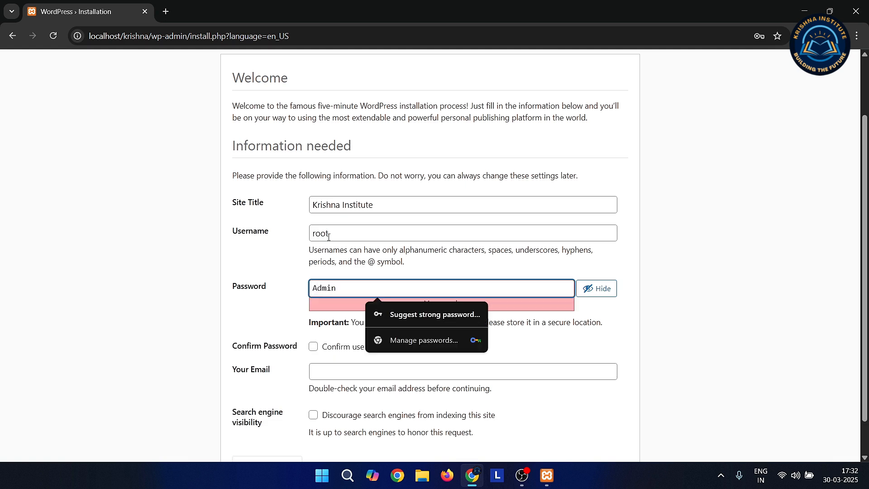
pyautogui.write('123')
pyautogui.click(328, 234)
pyautogui.click(359, 289)
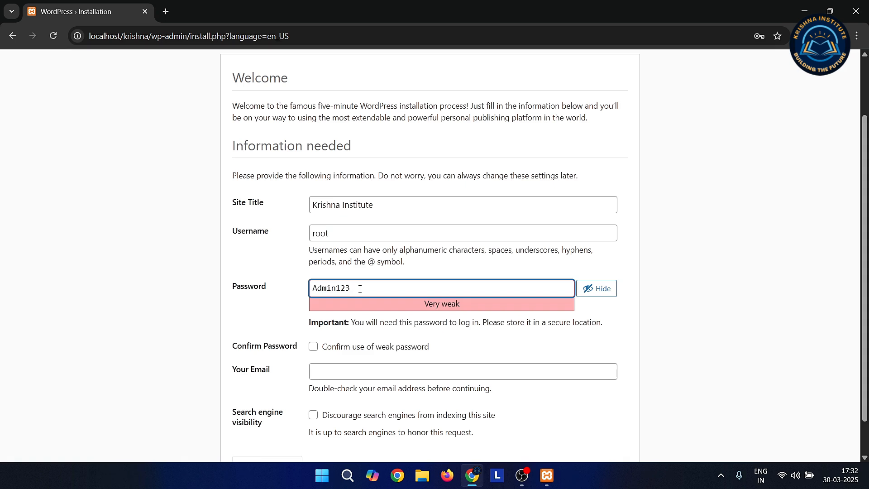
pyautogui.click(278, 326)
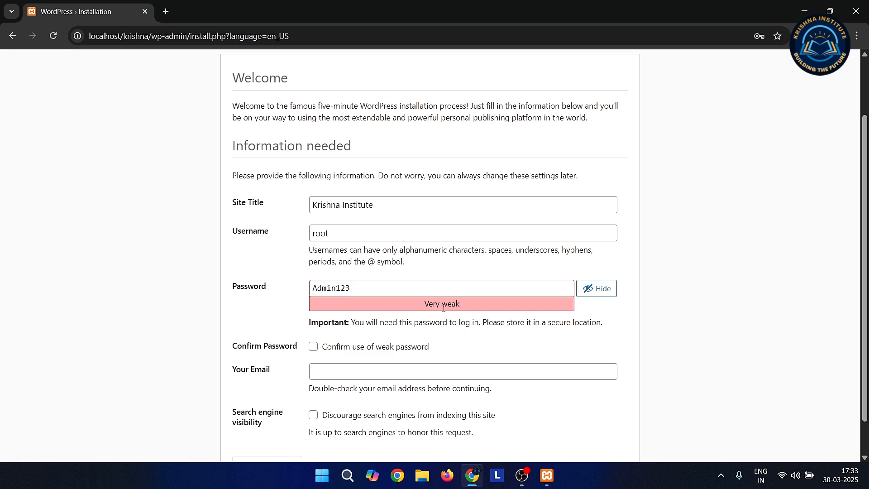
pyautogui.click(314, 347)
# - Fill the admin email from the saved suggestion, discourage search indexing, and install WordPress
pyautogui.click(328, 372)
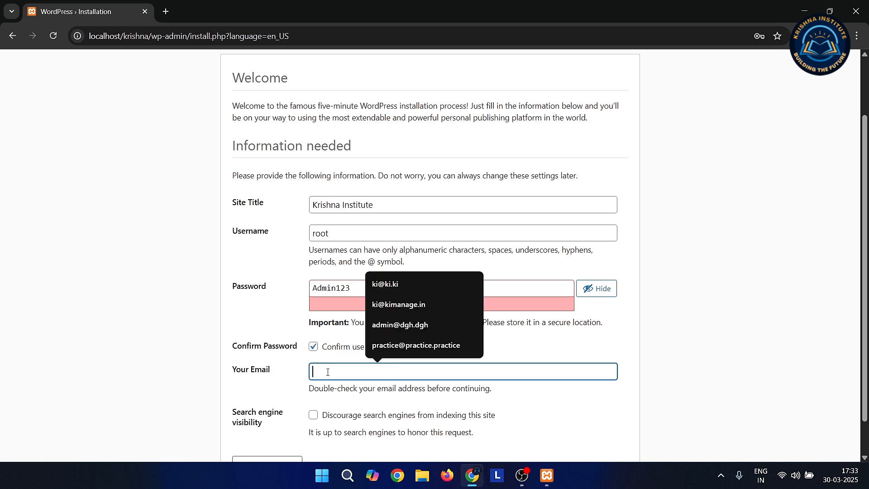
pyautogui.write('ki@ki.ki')
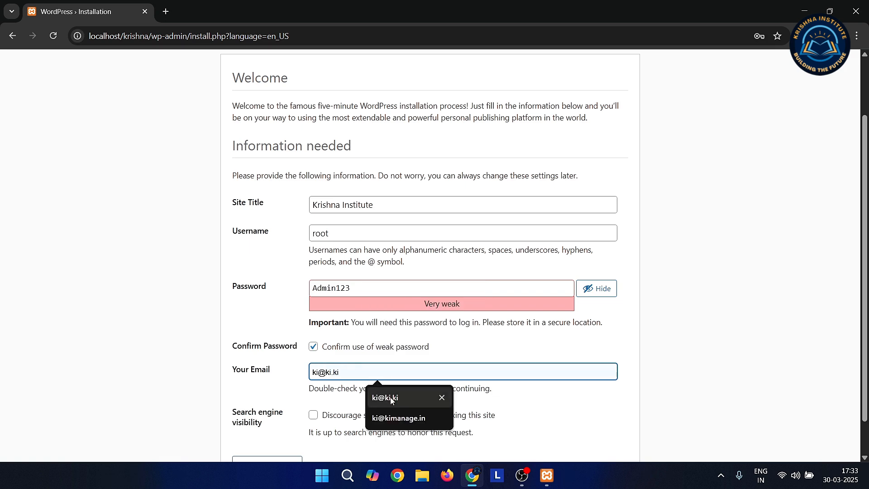
pyautogui.click(385, 398)
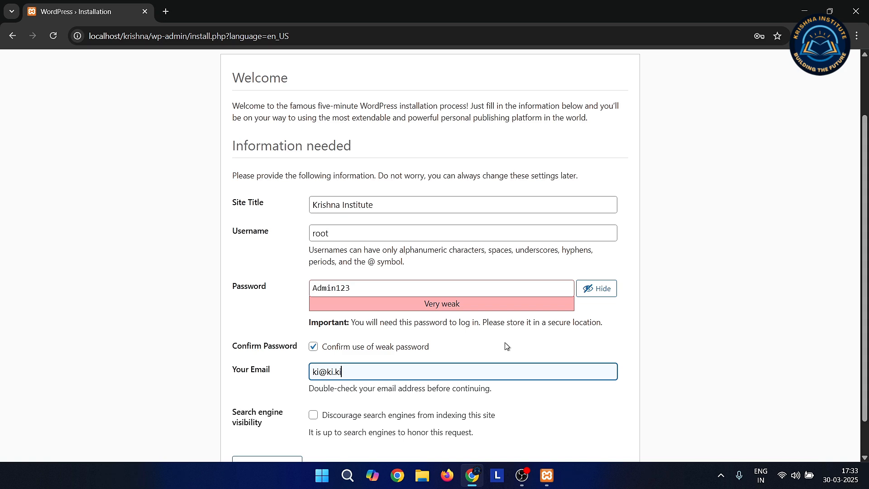
pyautogui.scroll(-1, 506, 346)
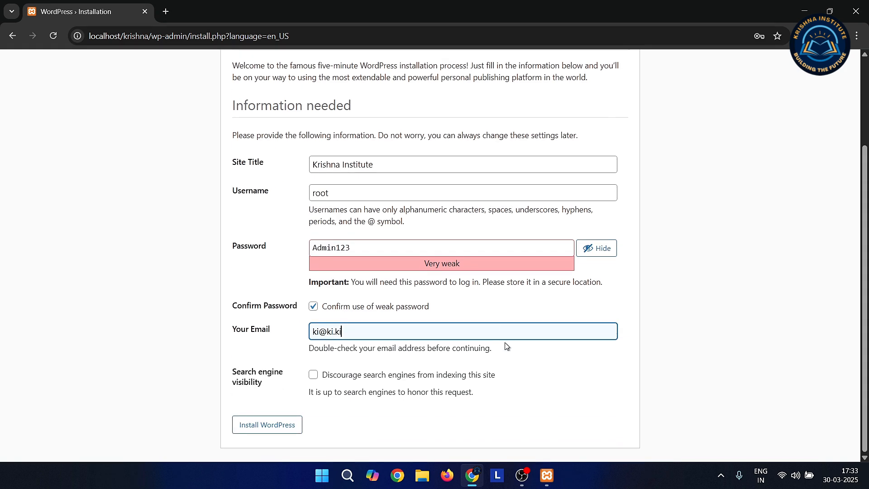
pyautogui.click(314, 376)
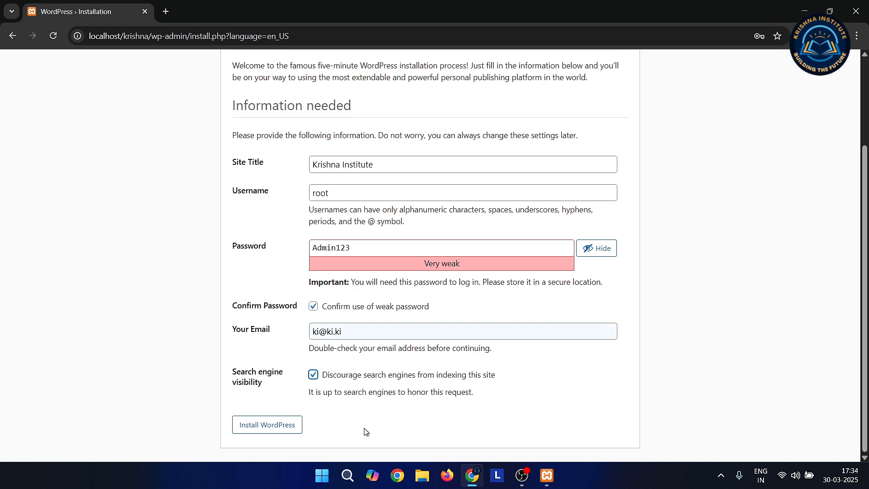
pyautogui.click(270, 427)
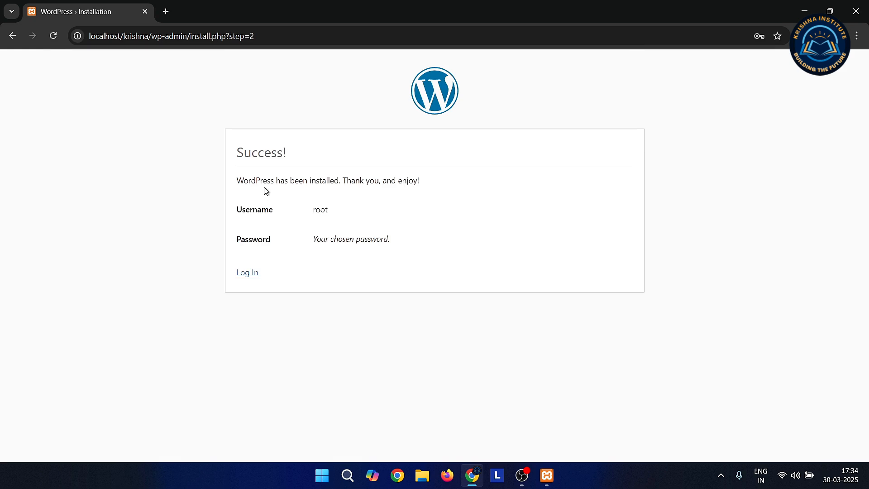
# - Highlight the installation success message and go to the login page
pyautogui.tripleClick(252, 180)
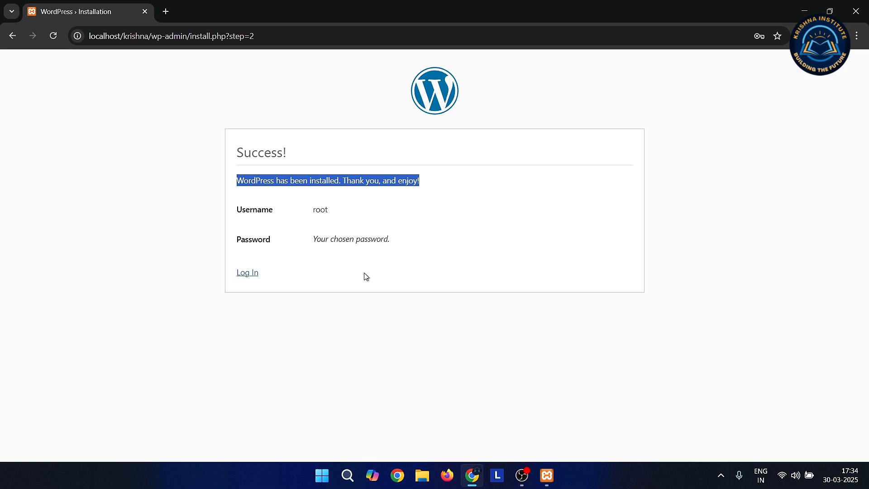
pyautogui.click(248, 273)
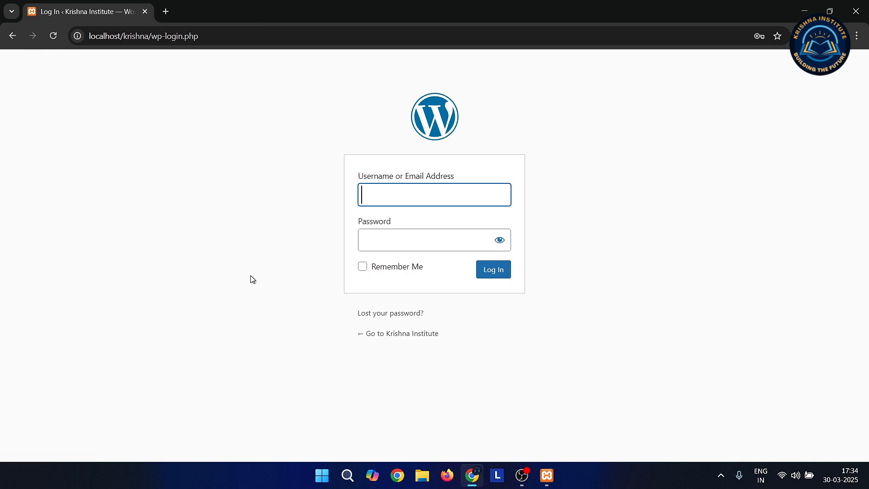
# - Replace wp-login.php with wp-admin in the address and load localhost/krishna/wp-admin
pyautogui.click(152, 35)
pyautogui.moveTo(152, 35); pyautogui.dragTo(202, 36)
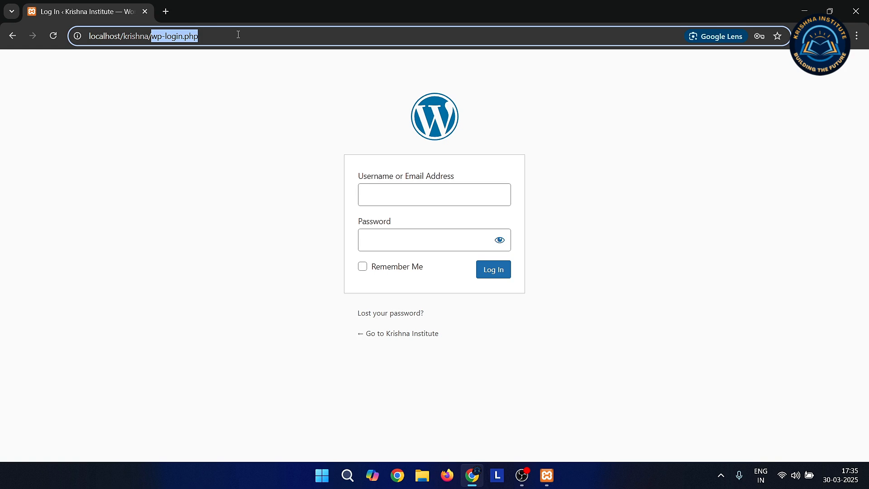
pyautogui.write('w')
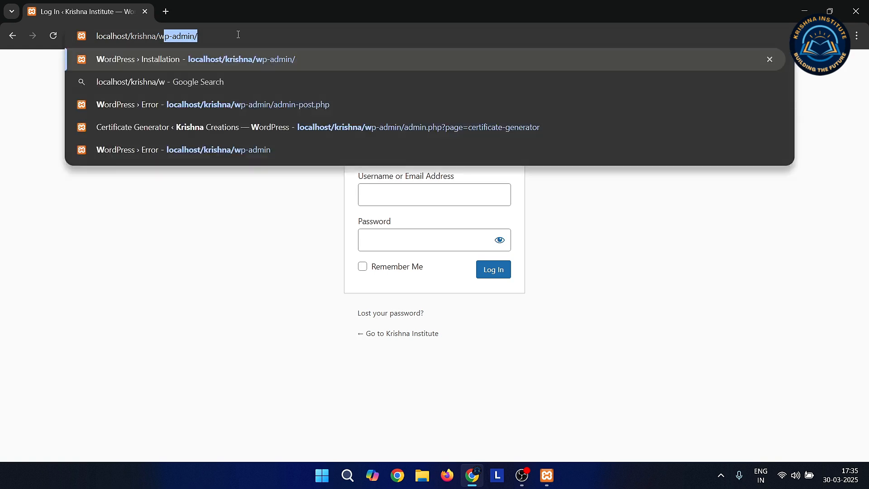
pyautogui.write('p-admin')
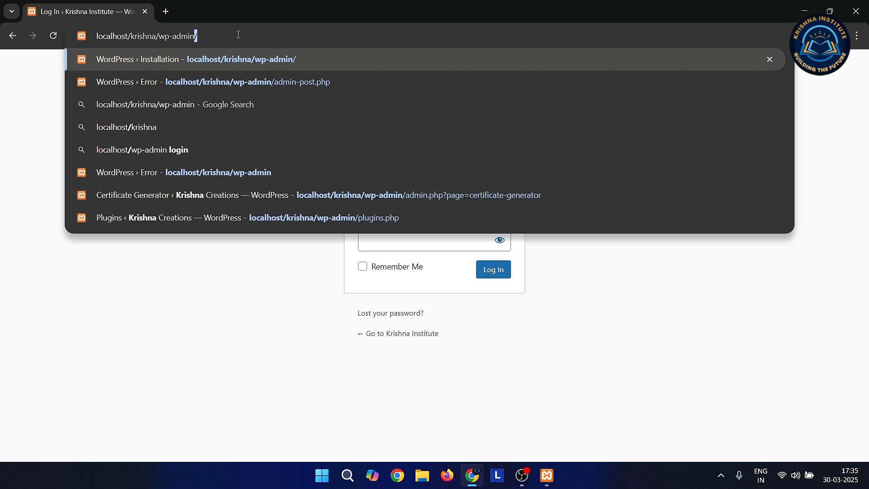
pyautogui.press('Return')
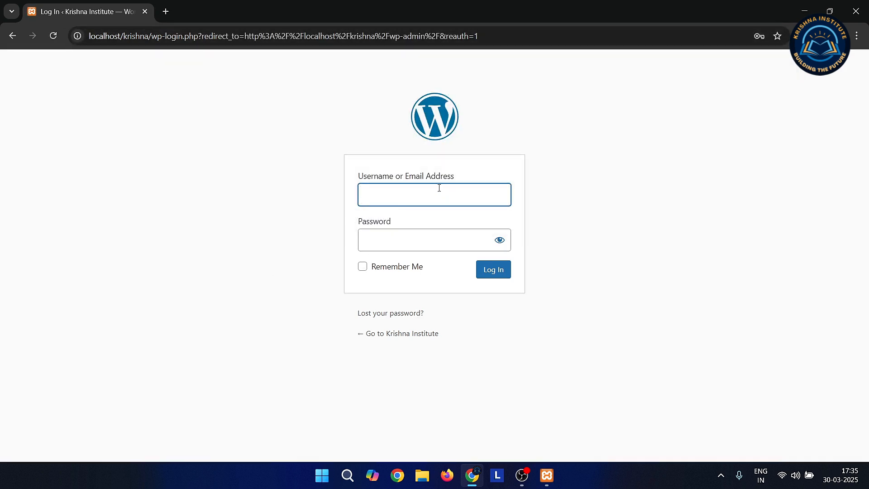
# - Sign in to the admin dashboard with username 'root' and the account password
pyautogui.click(402, 191)
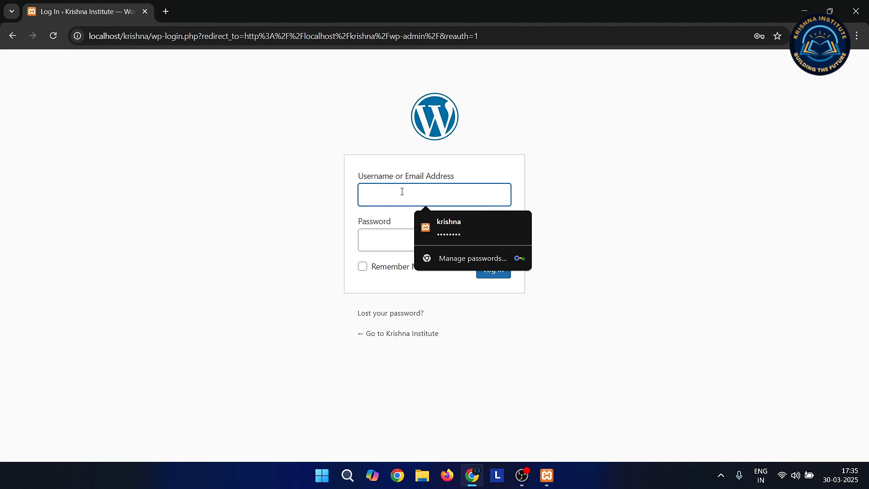
pyautogui.write('root')
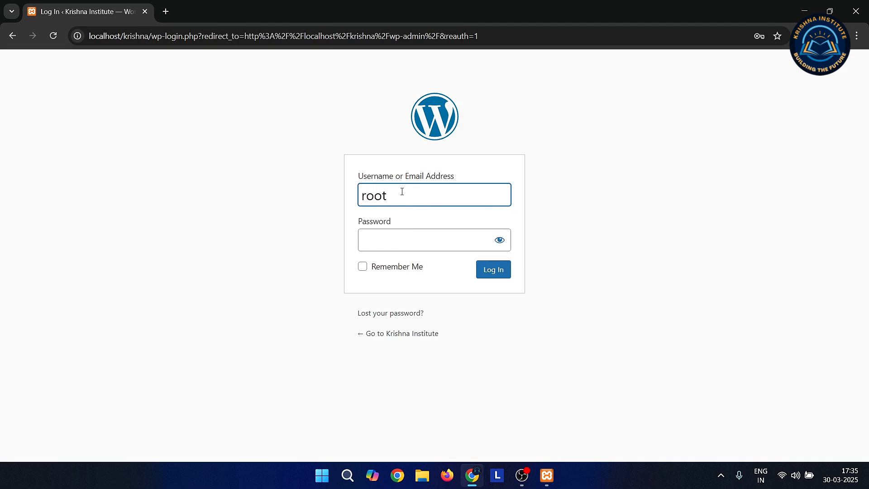
pyautogui.click(389, 242)
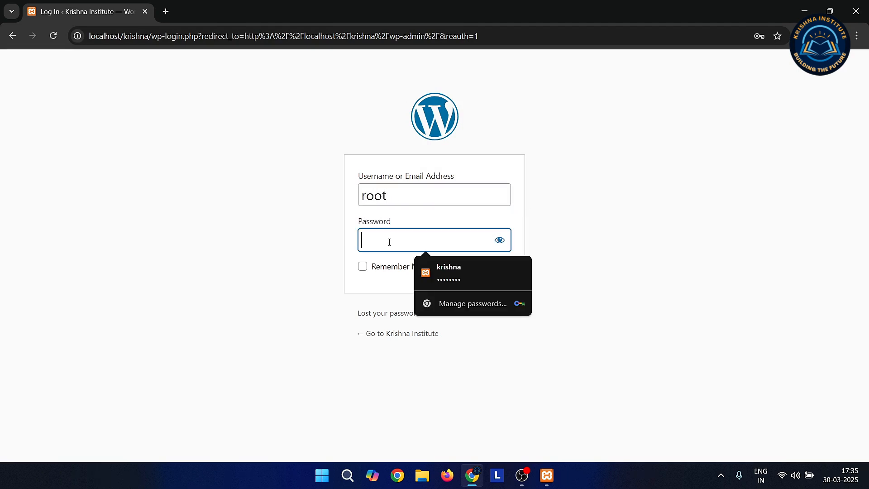
pyautogui.write('root@1234')
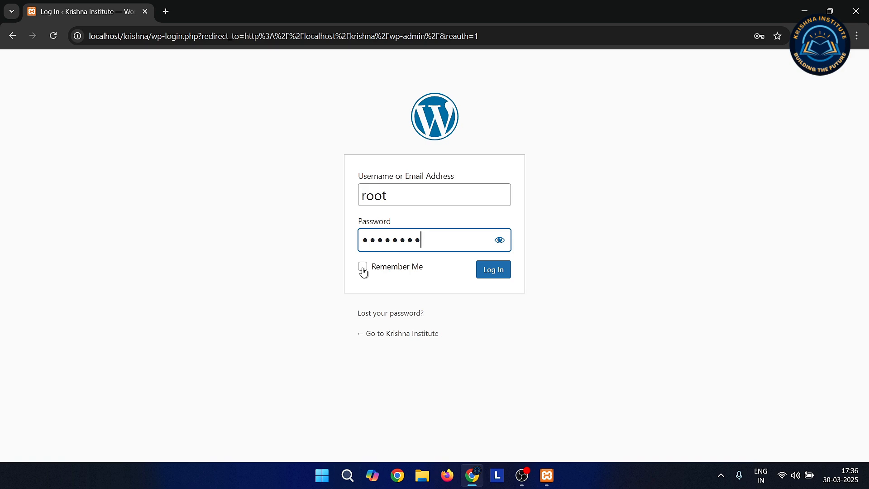
pyautogui.click(492, 273)
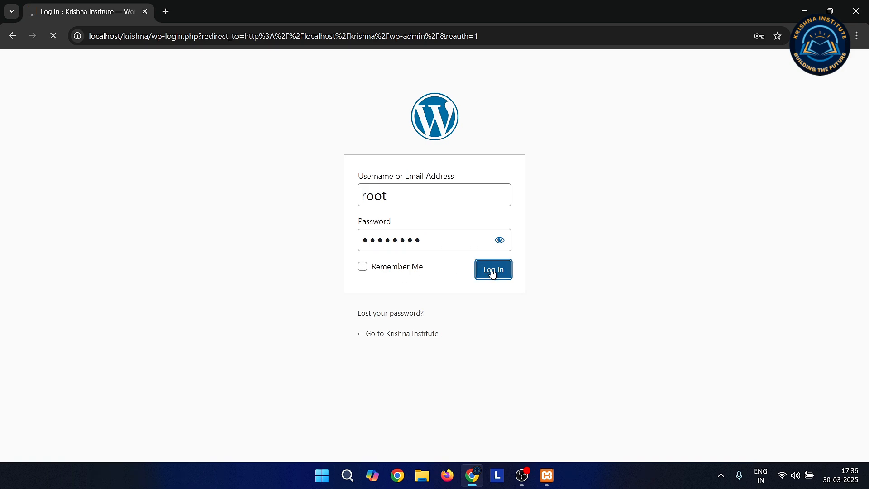